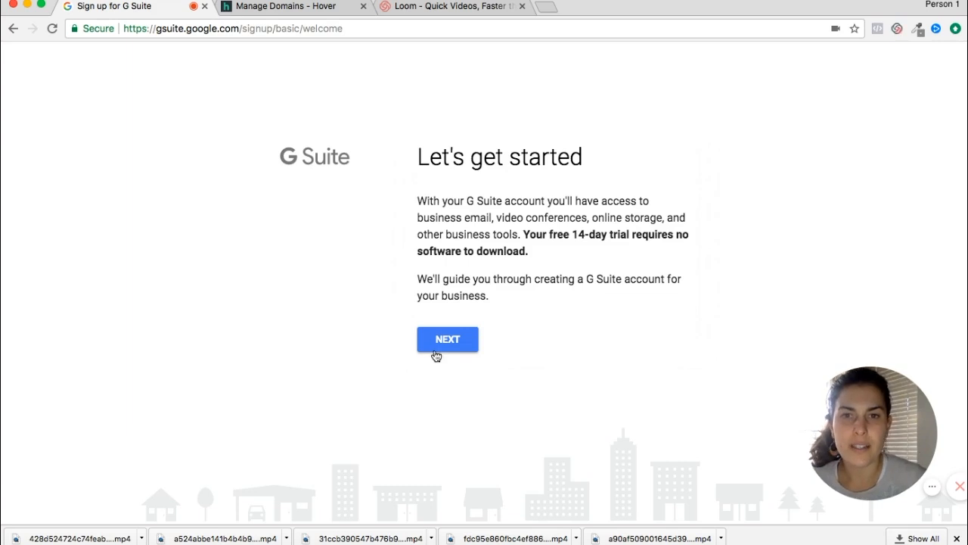
# Step: Begin the G Suite signup from the welcome page
pyautogui.click(442, 342)
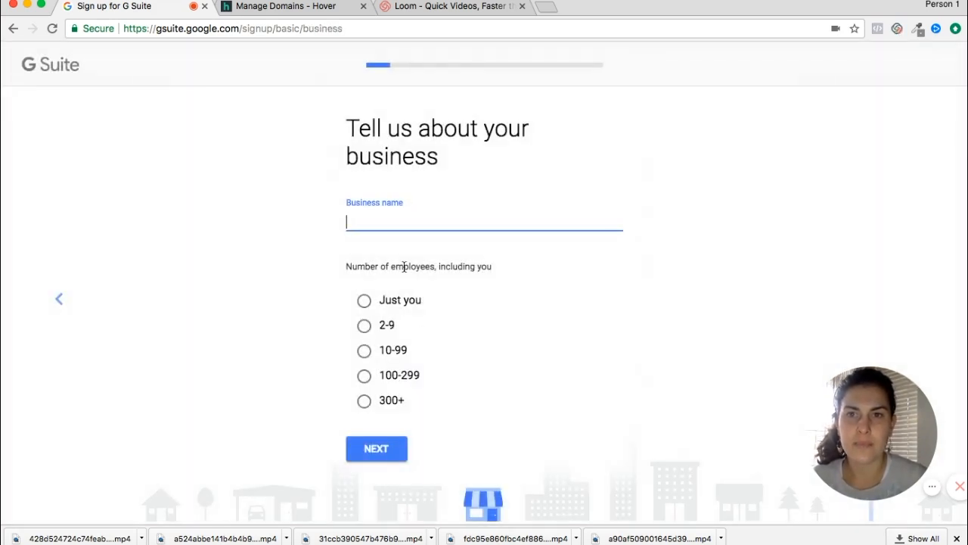
# Step: Enter the business name 'Marketing Footnotes' with 'Just you' as the employee count
pyautogui.write('Marketing Footnotes')
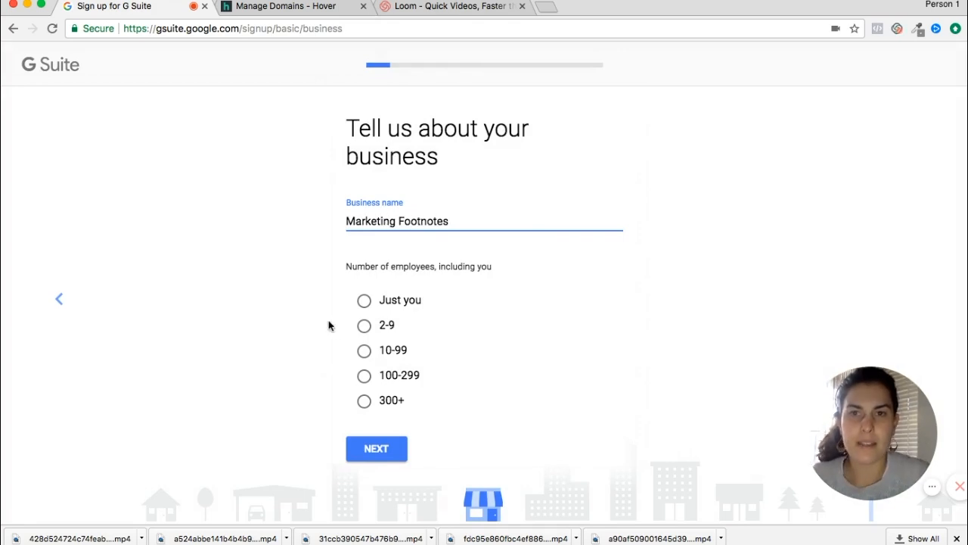
pyautogui.click(363, 302)
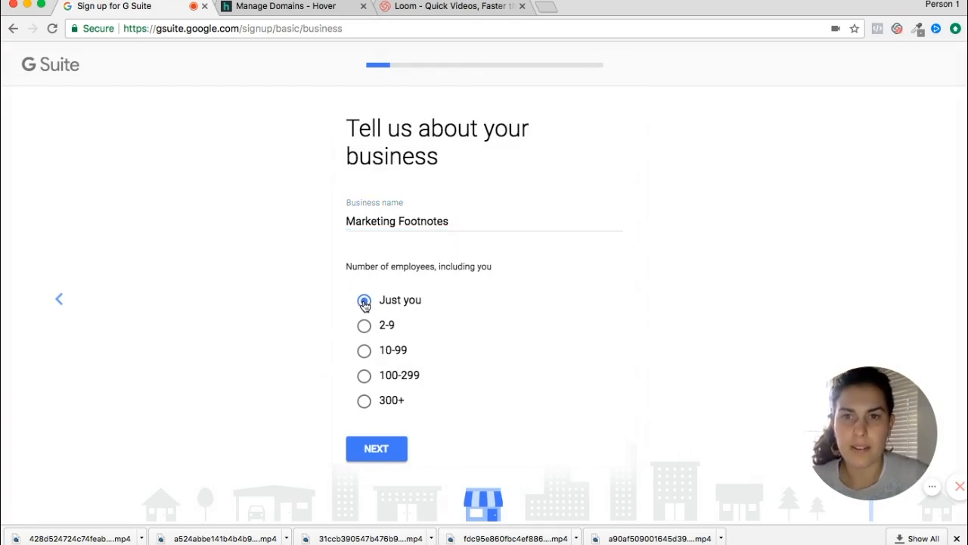
pyautogui.click(376, 455)
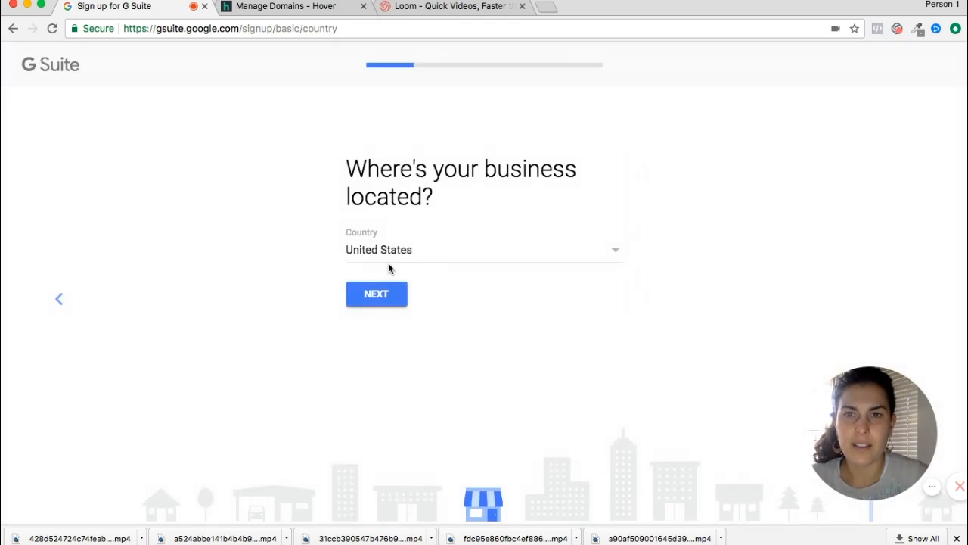
# Step: Keep United States as the business country and submit a current contact e-mail address
pyautogui.click(376, 293)
pyautogui.click(373, 276)
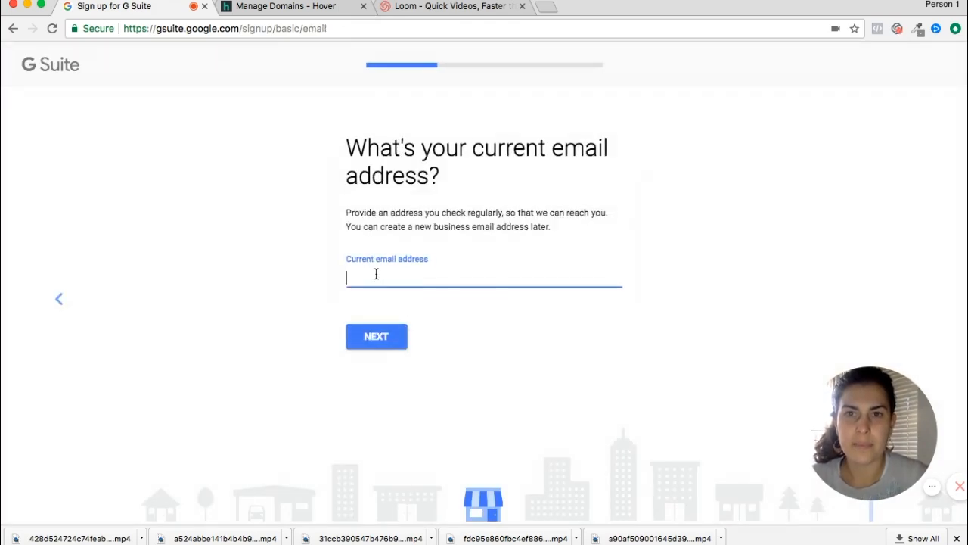
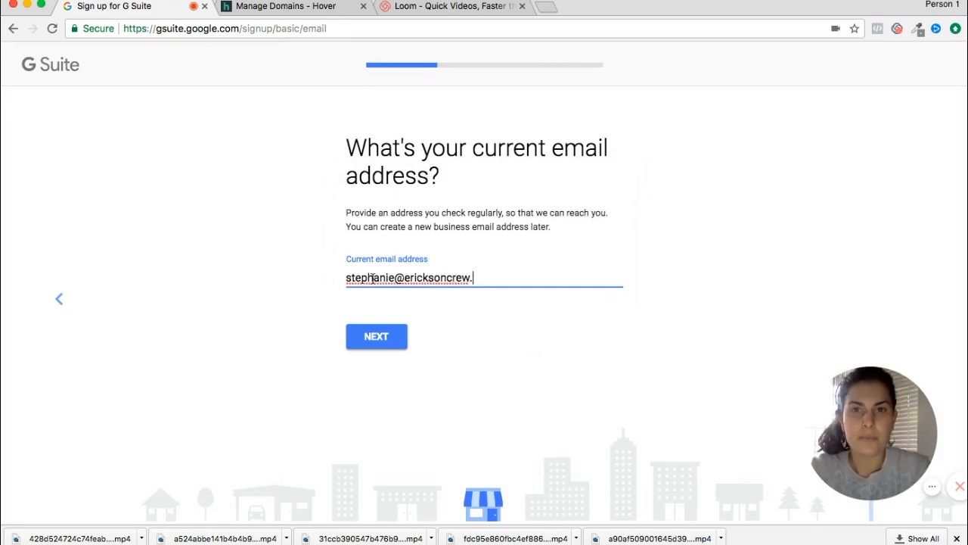
pyautogui.click(363, 338)
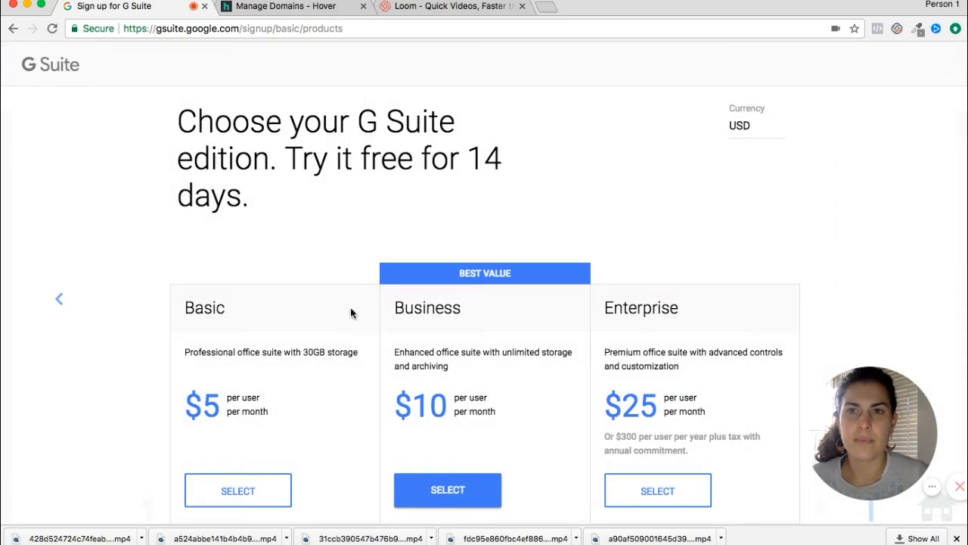
# Step: Choose the Basic edition at $5 per user per month
pyautogui.scroll(-2, 500, 243)
pyautogui.scroll(-1, 501, 237)
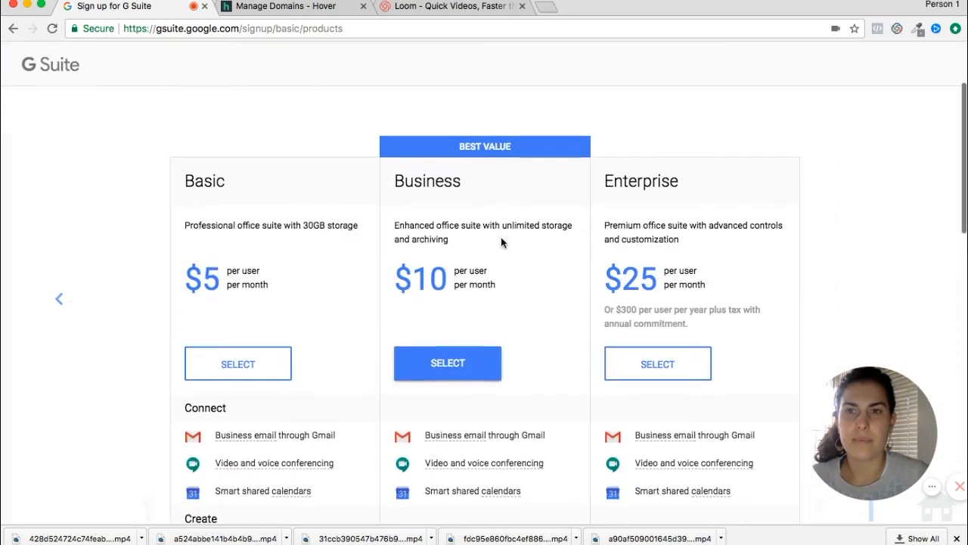
pyautogui.scroll(-3, 501, 239)
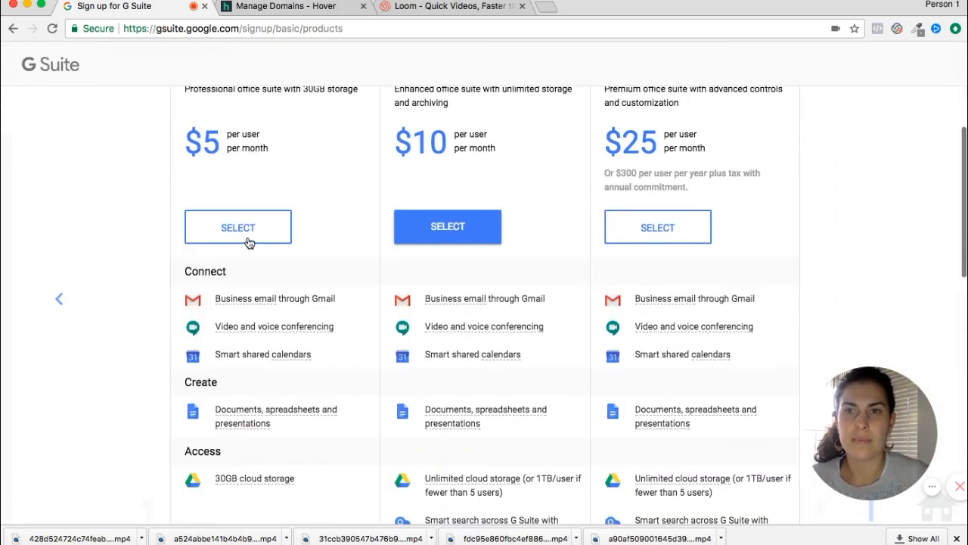
pyautogui.click(249, 240)
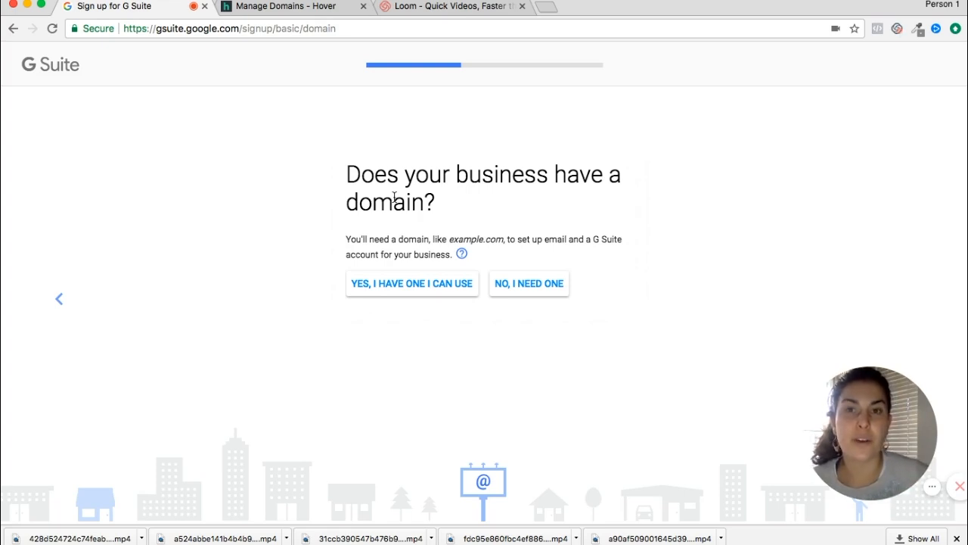
# Step: Use the existing domain marketingfootnotes.com for the account and confirm it
pyautogui.click(397, 292)
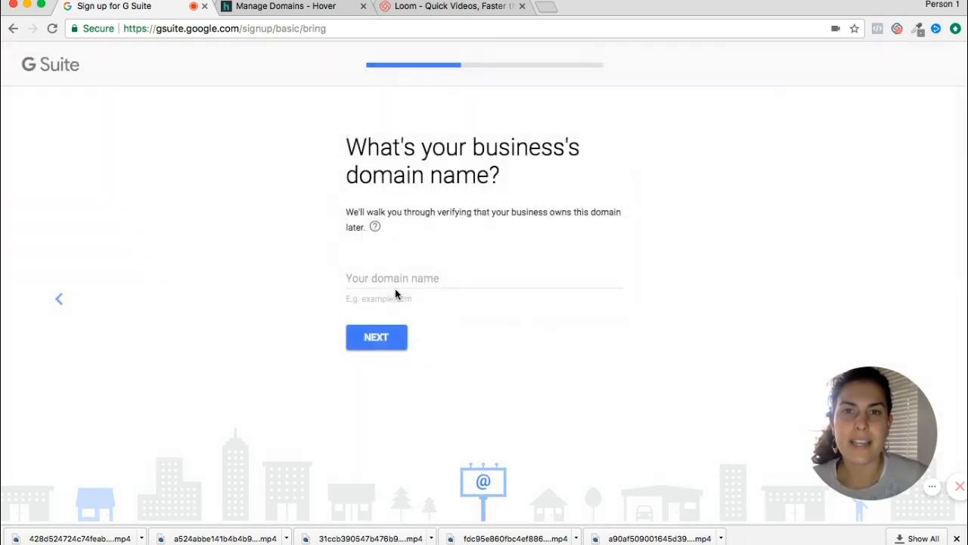
pyautogui.click(386, 279)
pyautogui.write('marketingfootnotes.com')
pyautogui.click(386, 339)
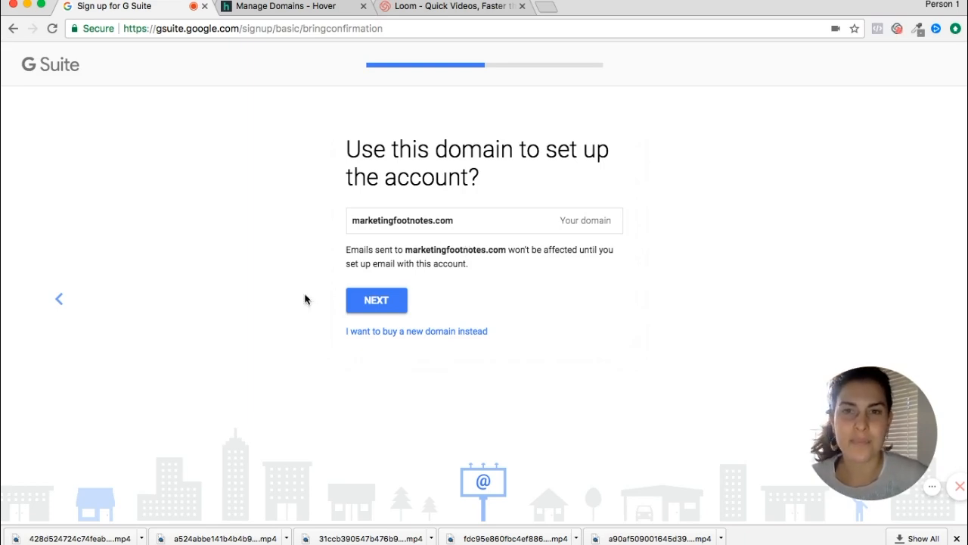
pyautogui.click(376, 299)
# Step: Enter the administrator's first and last name
pyautogui.click(372, 251)
pyautogui.press('Tab')
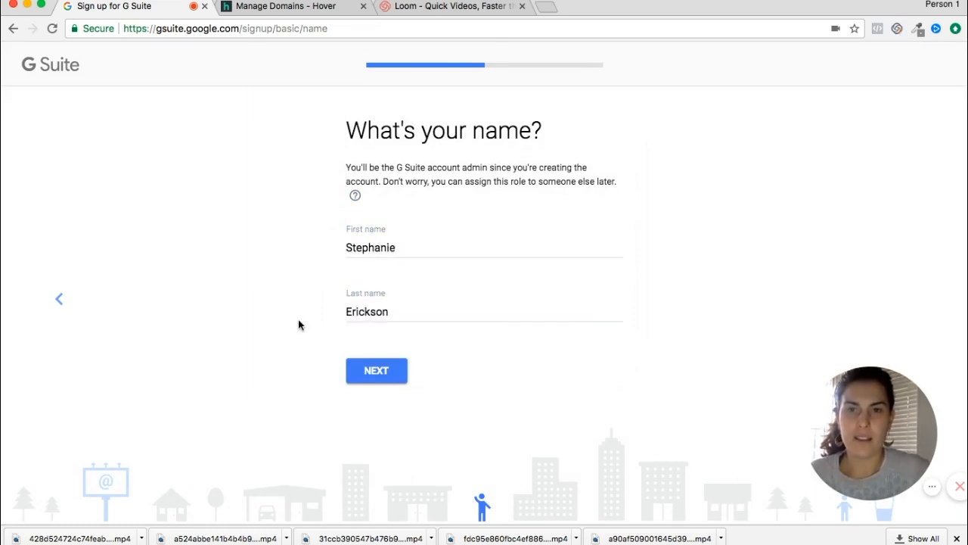
# Step: Submit the admin name, then enter the sign-in username and a password and submit them
pyautogui.click(372, 370)
pyautogui.click(381, 239)
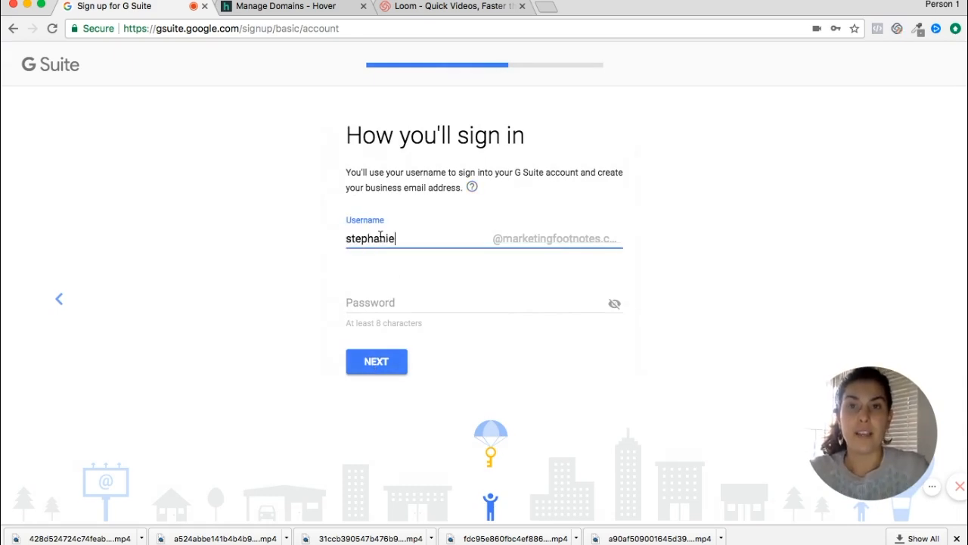
pyautogui.click(373, 303)
pyautogui.write('••••••••')
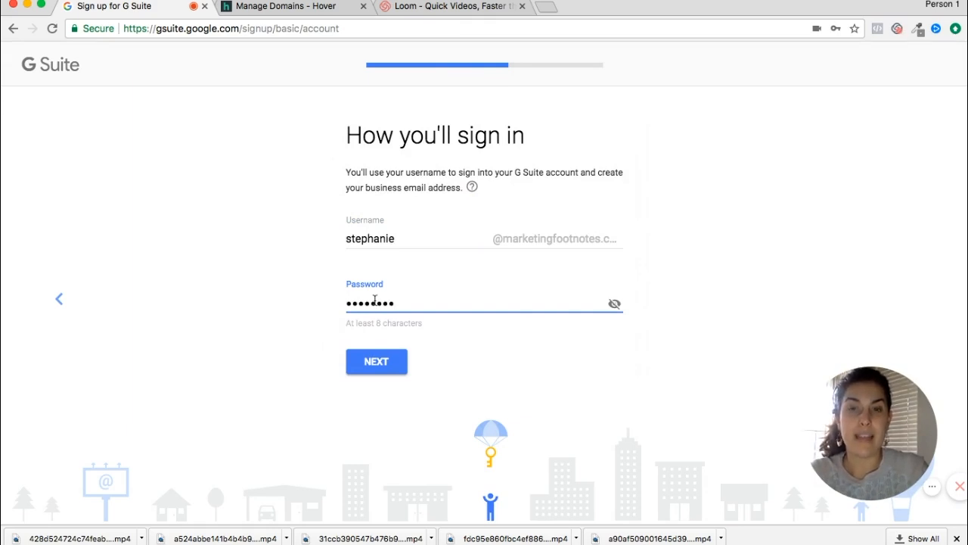
pyautogui.write('••••••')
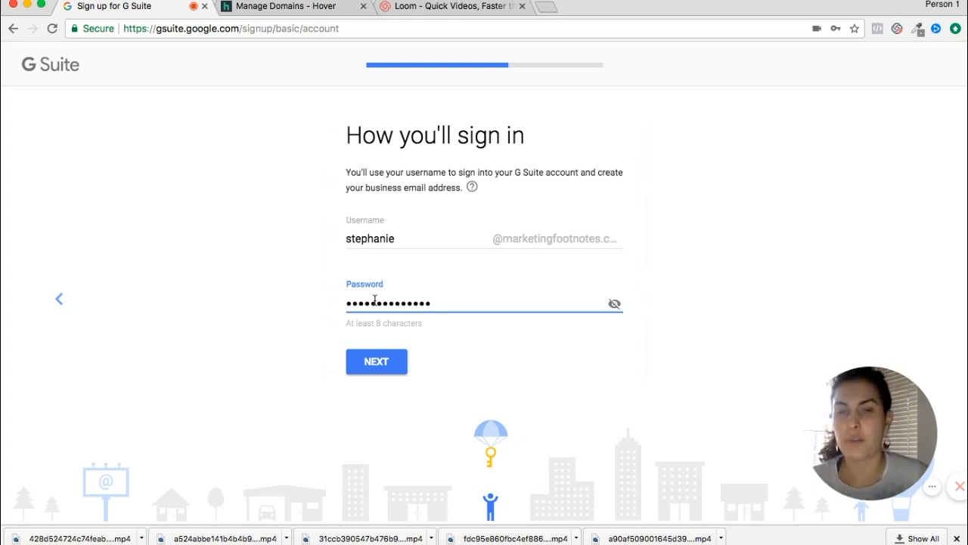
pyautogui.moveTo(443, 303); pyautogui.dragTo(314, 301)
pyautogui.write('•••••••••')
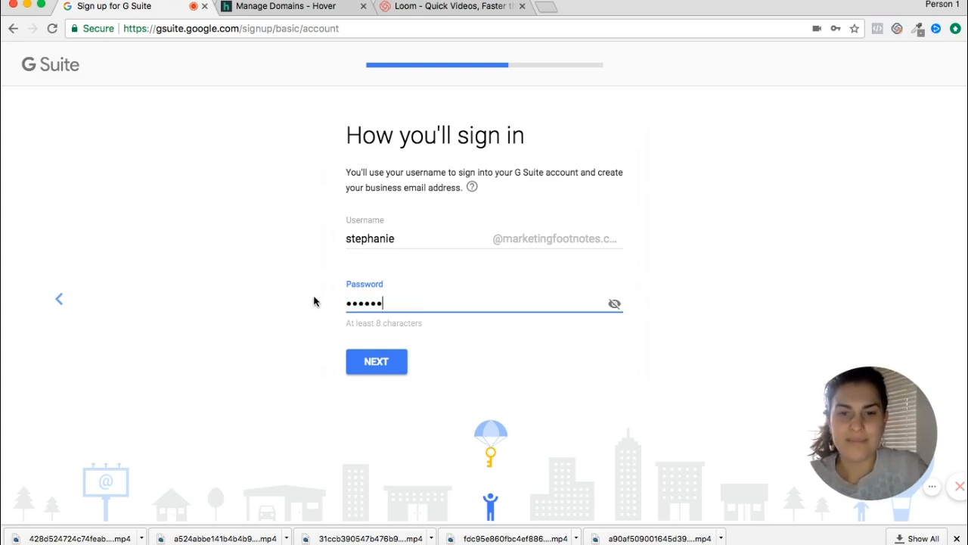
pyautogui.write('•••••')
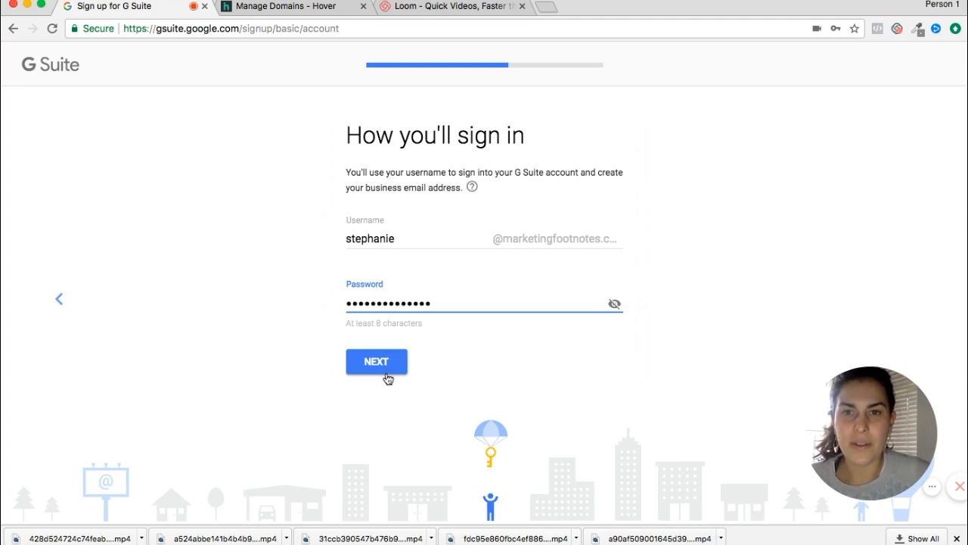
pyautogui.click(386, 372)
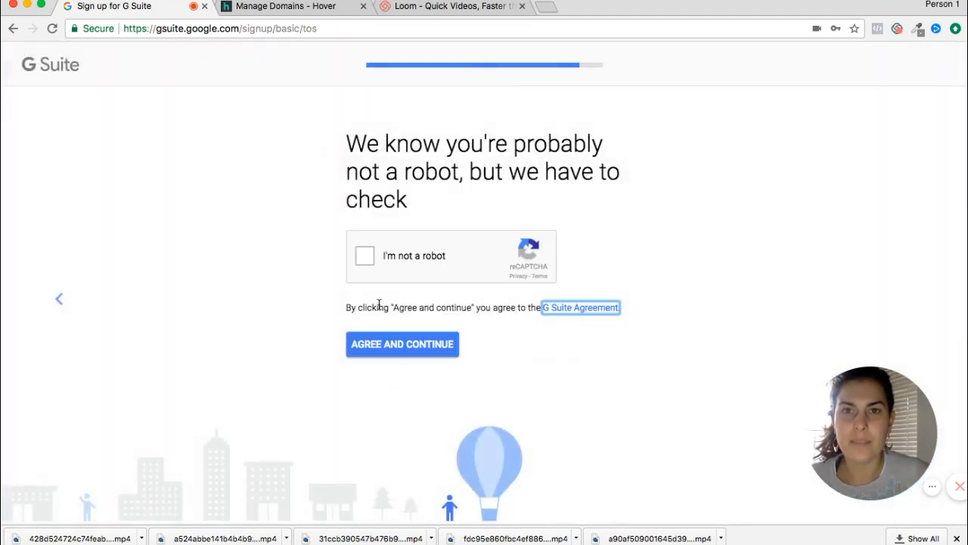
# Step: Pass the 'I'm not a robot' check and start adding people to the G Suite account
pyautogui.click(363, 258)
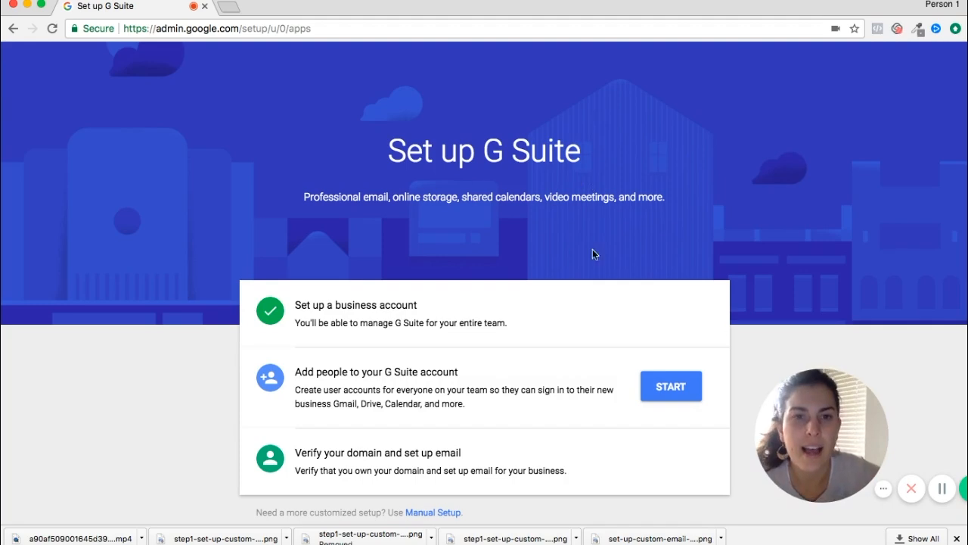
pyautogui.click(683, 384)
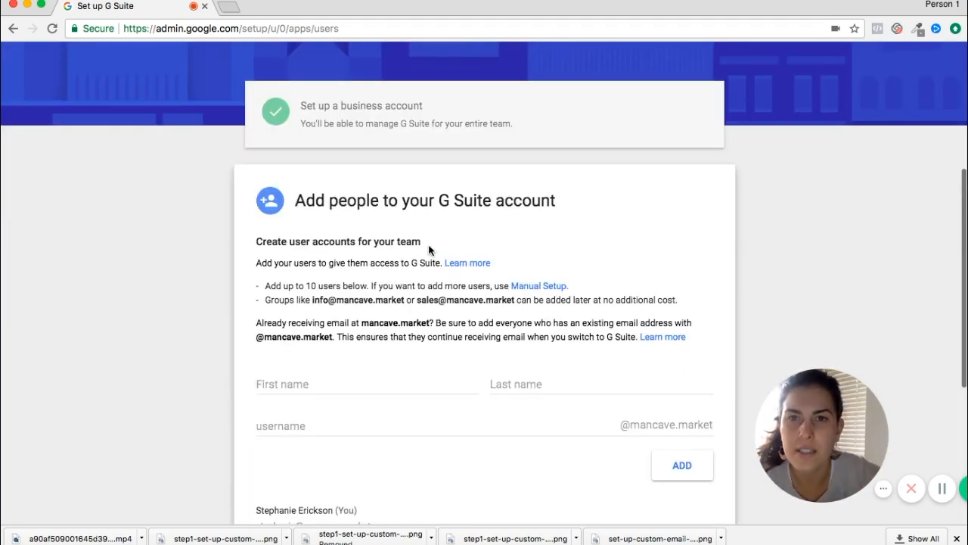
pyautogui.scroll(-1, 429, 250)
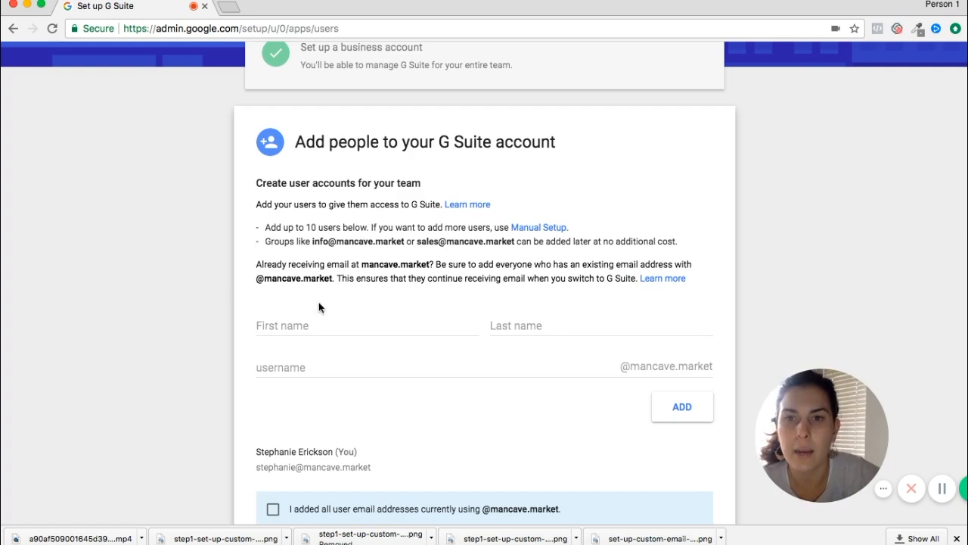
pyautogui.scroll(-1, 336, 246)
pyautogui.scroll(-3, 335, 250)
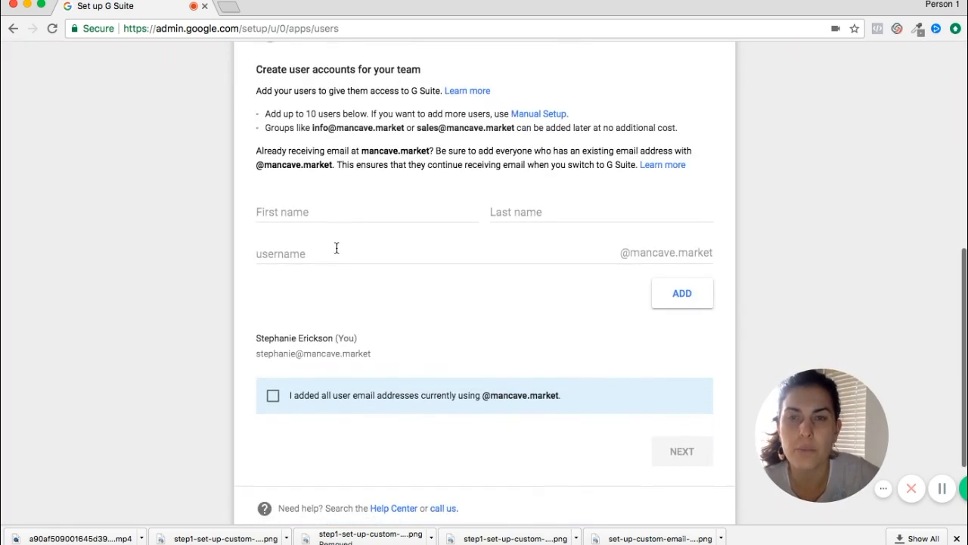
pyautogui.scroll(-1, 336, 249)
pyautogui.click(272, 374)
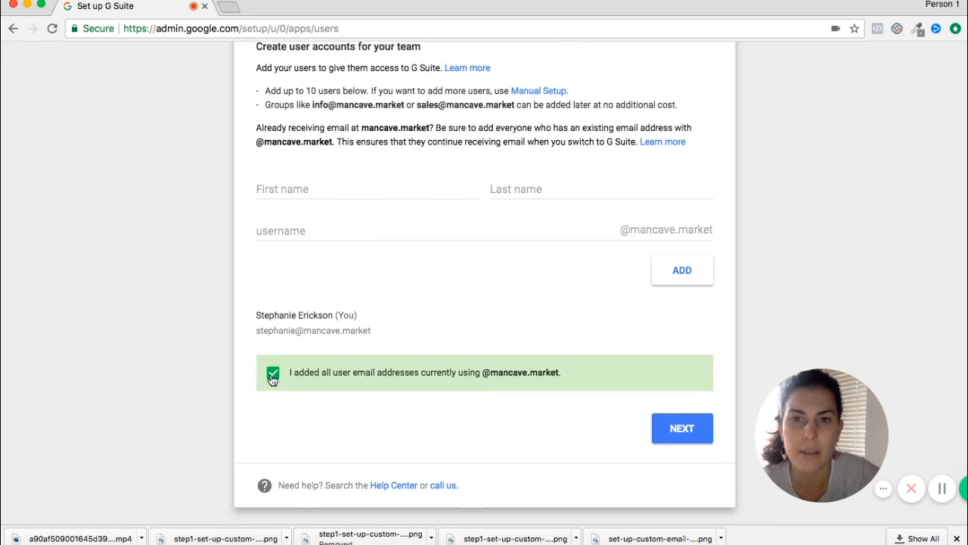
pyautogui.click(682, 428)
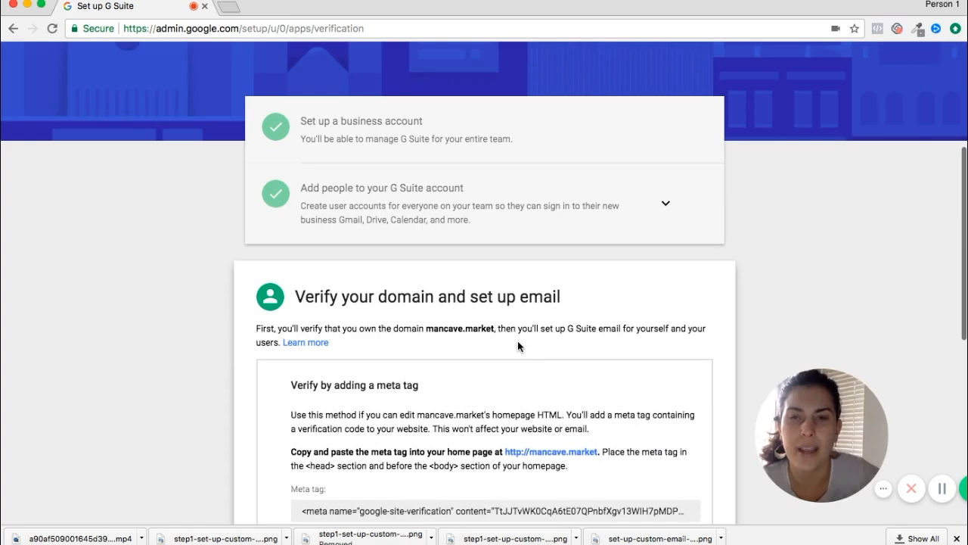
# Step: Switch verification to the TXT or CNAME domain host record method and confirm being logged in
pyautogui.scroll(-2, 517, 342)
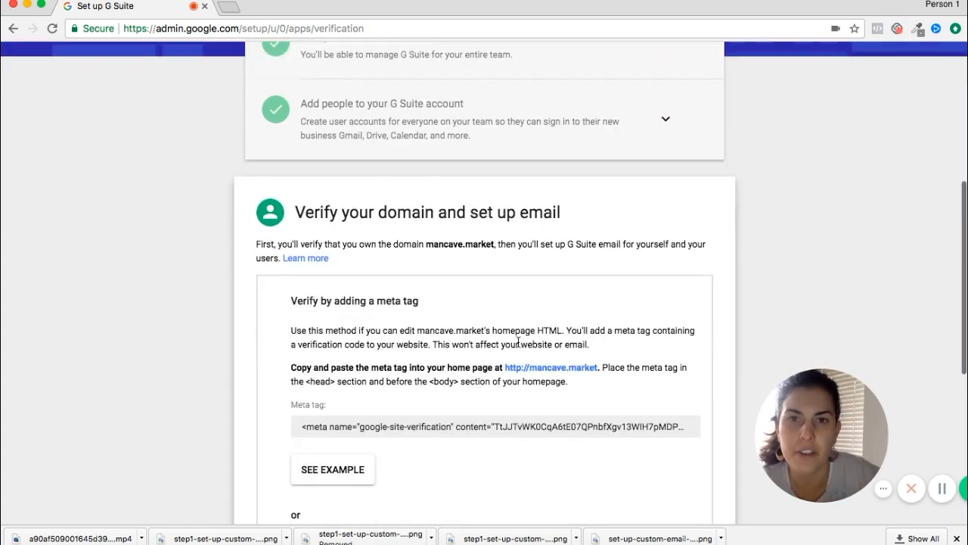
pyautogui.scroll(-3, 518, 342)
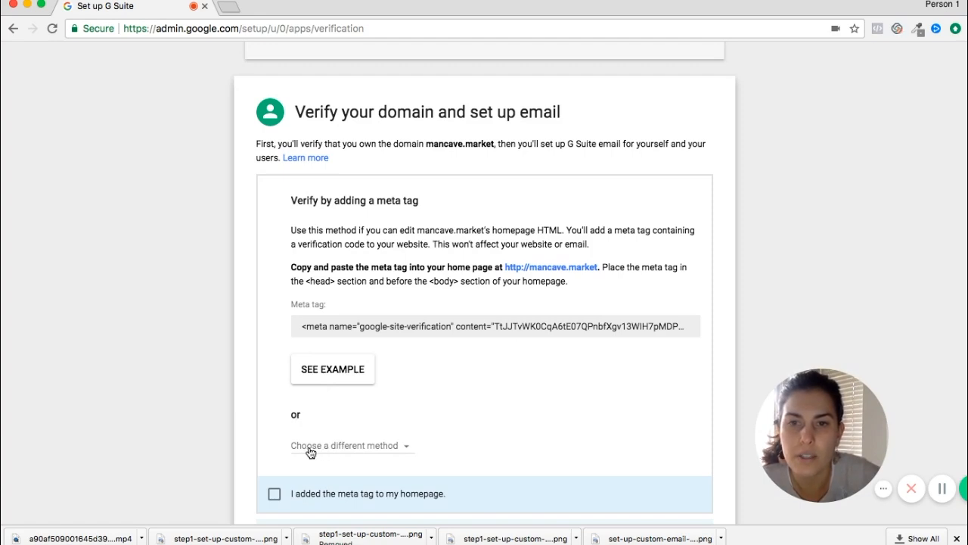
pyautogui.click(354, 446)
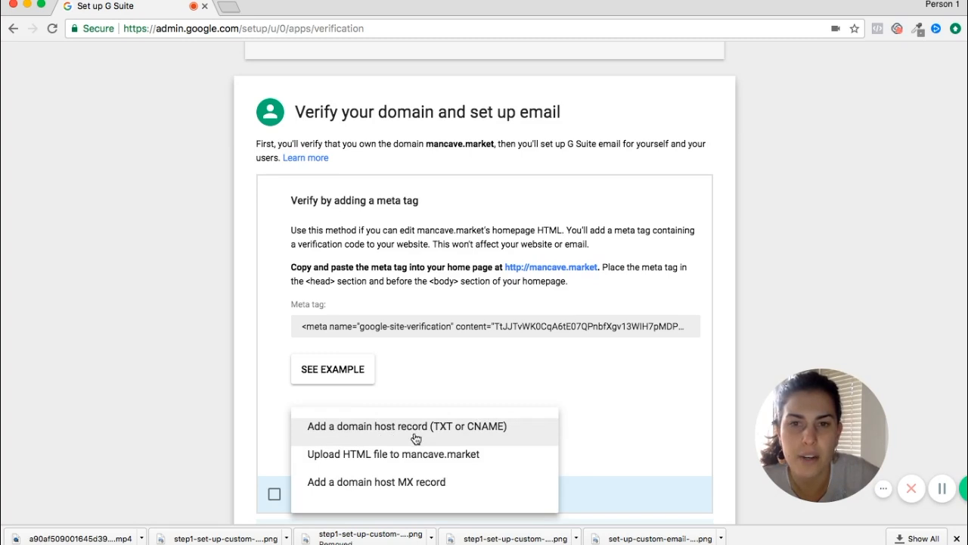
pyautogui.click(415, 435)
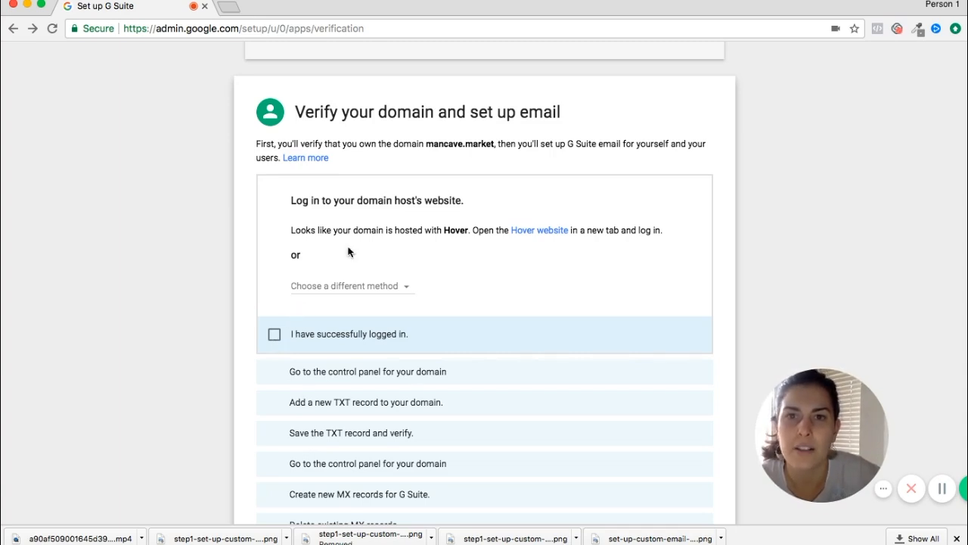
pyautogui.click(274, 335)
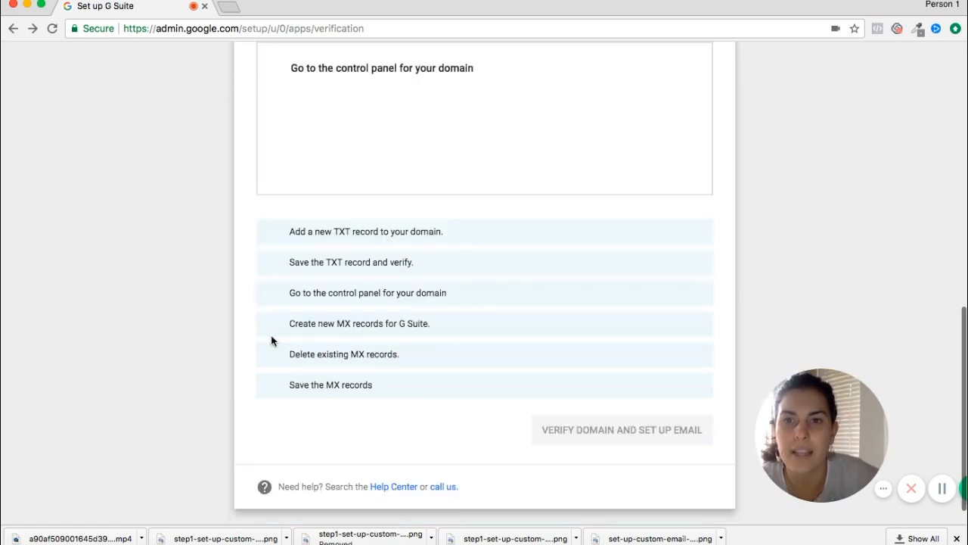
pyautogui.click(229, 8)
# Step: Load hover.com and go to the Your Domains list
pyautogui.write('hove')
pyautogui.press('Return')
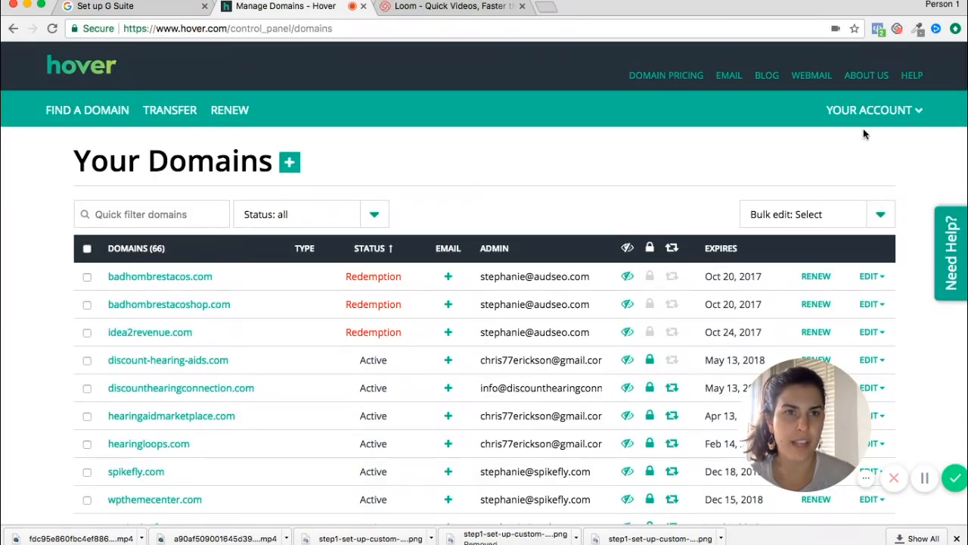
pyautogui.moveTo(872, 112)
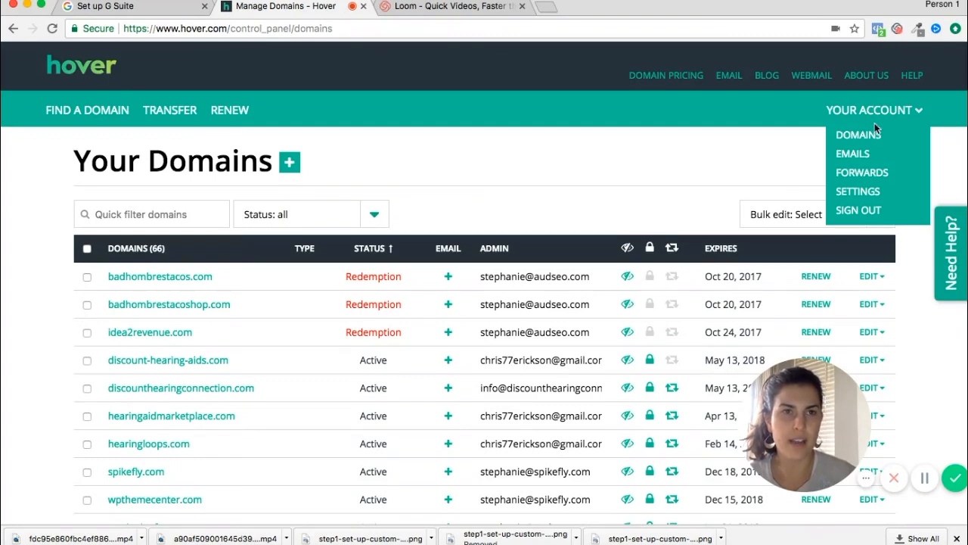
pyautogui.click(870, 135)
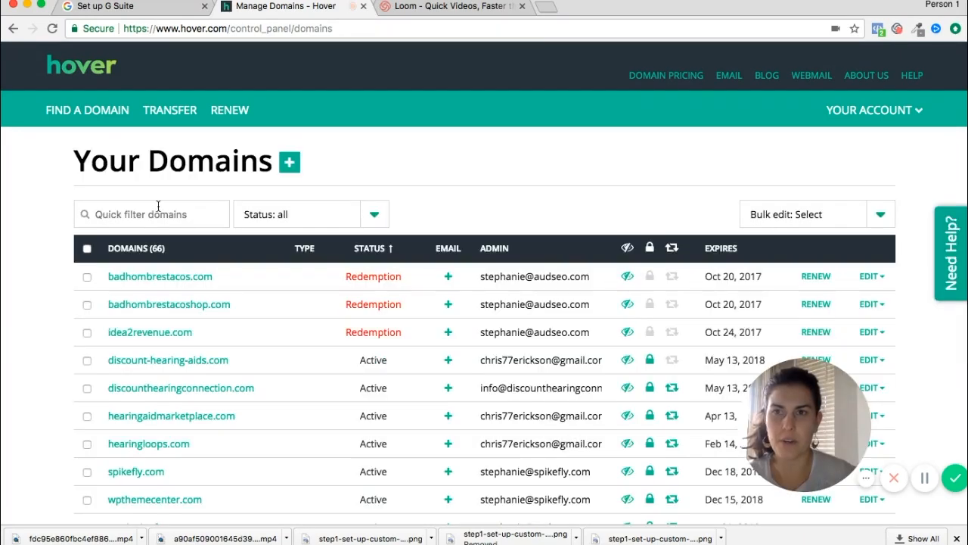
# Step: Filter the domains for 'man' and open mancave.market's DNS records
pyautogui.click(149, 213)
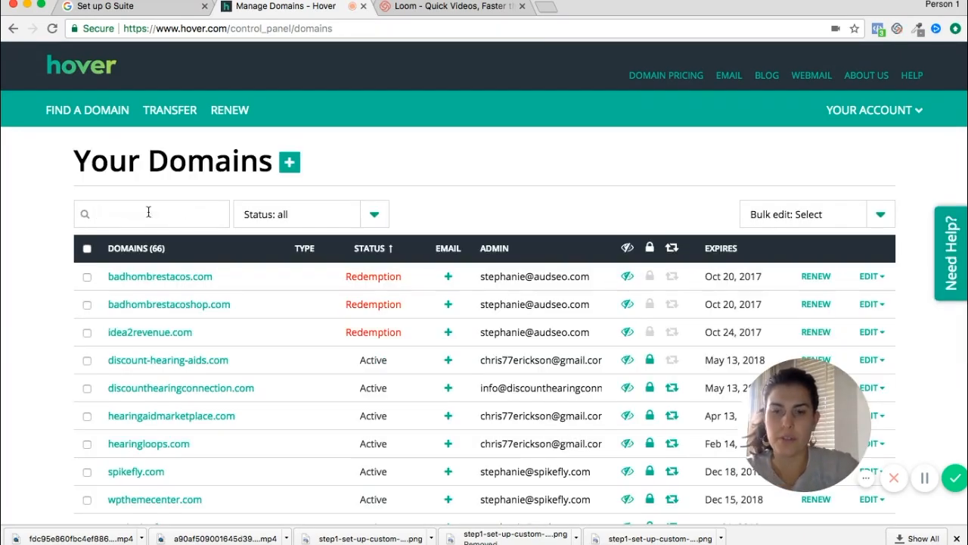
pyautogui.write('man')
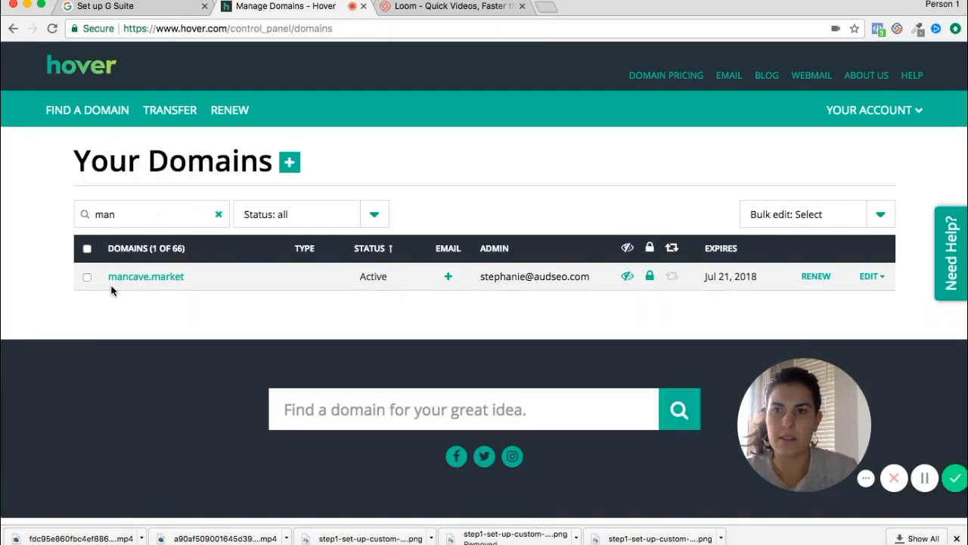
pyautogui.click(141, 283)
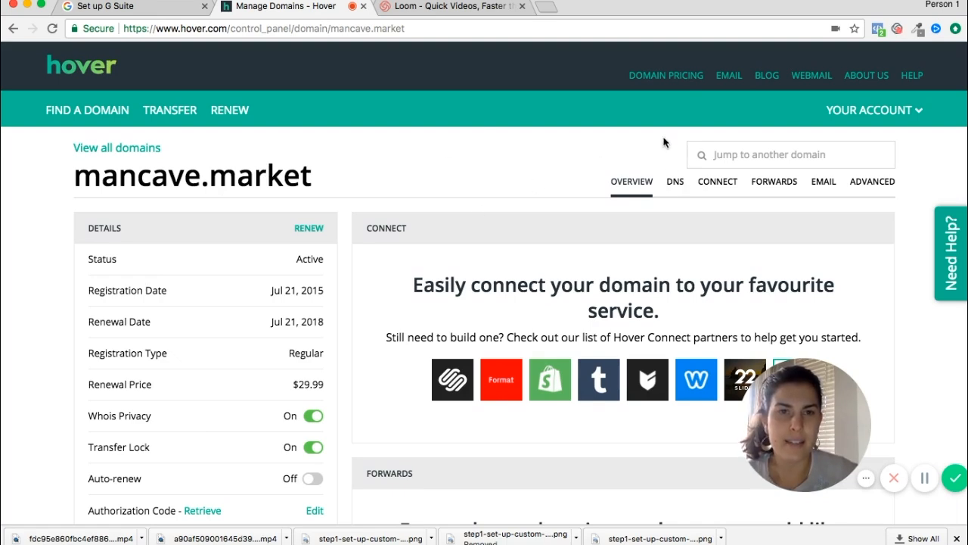
pyautogui.click(675, 185)
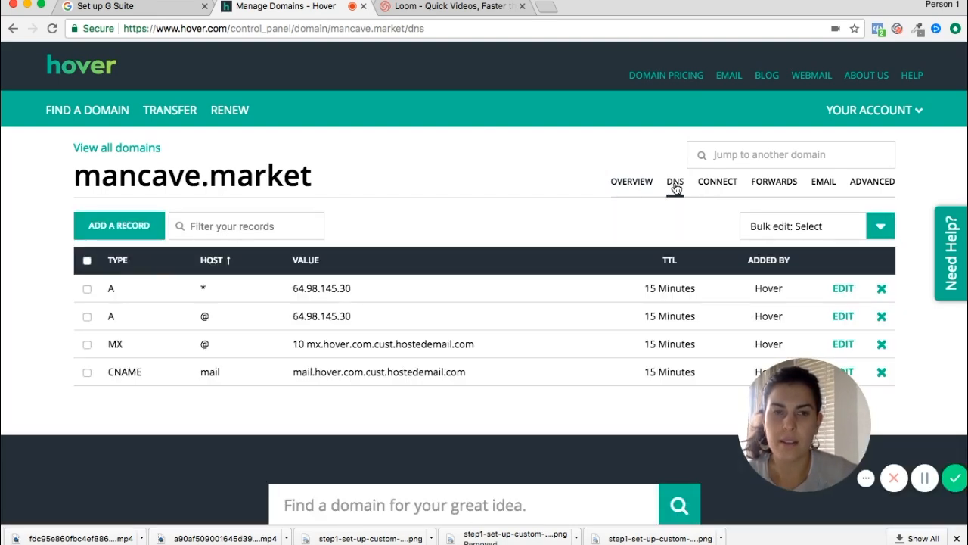
pyautogui.scroll(-1, 573, 189)
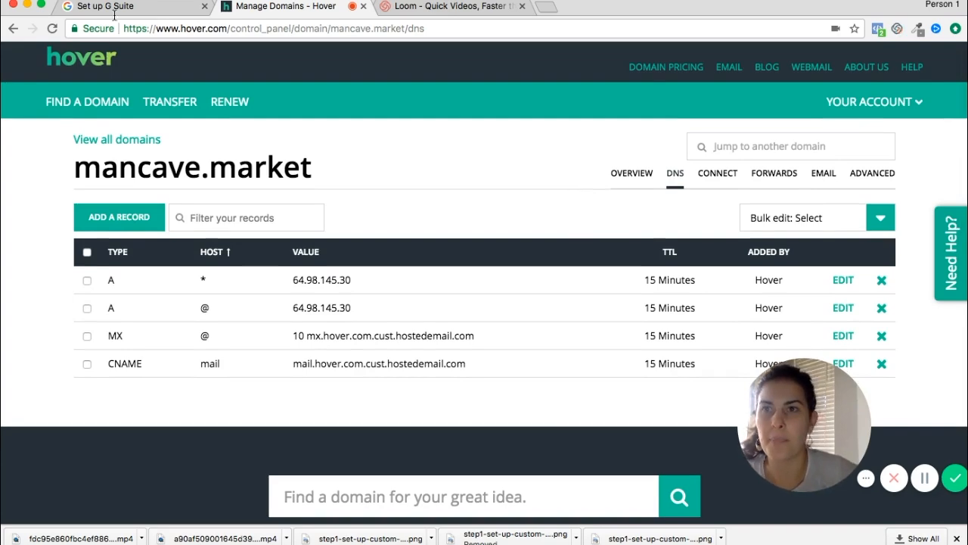
# Step: Confirm the control panel is open and copy the google-site-verification TXT value, then return to Hover
pyautogui.click(107, 6)
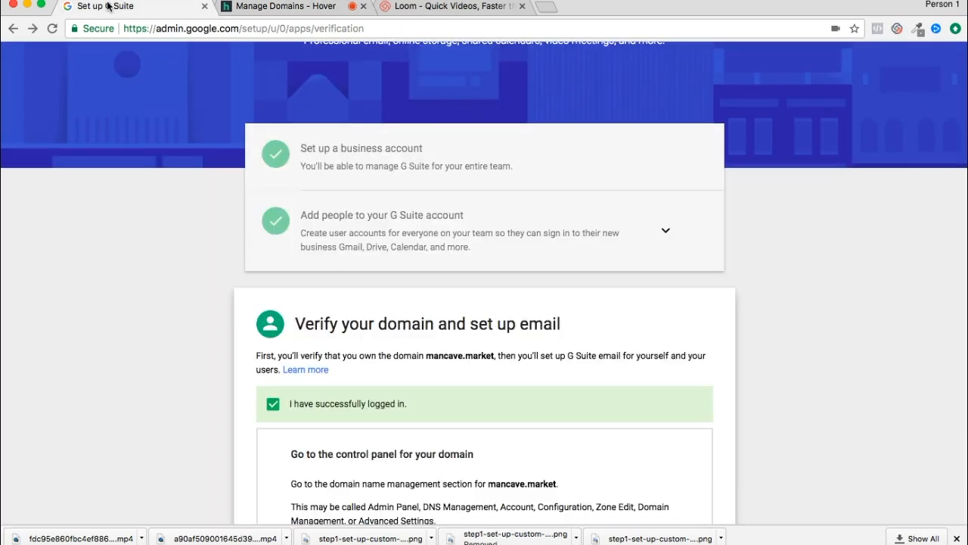
pyautogui.scroll(-2, 266, 301)
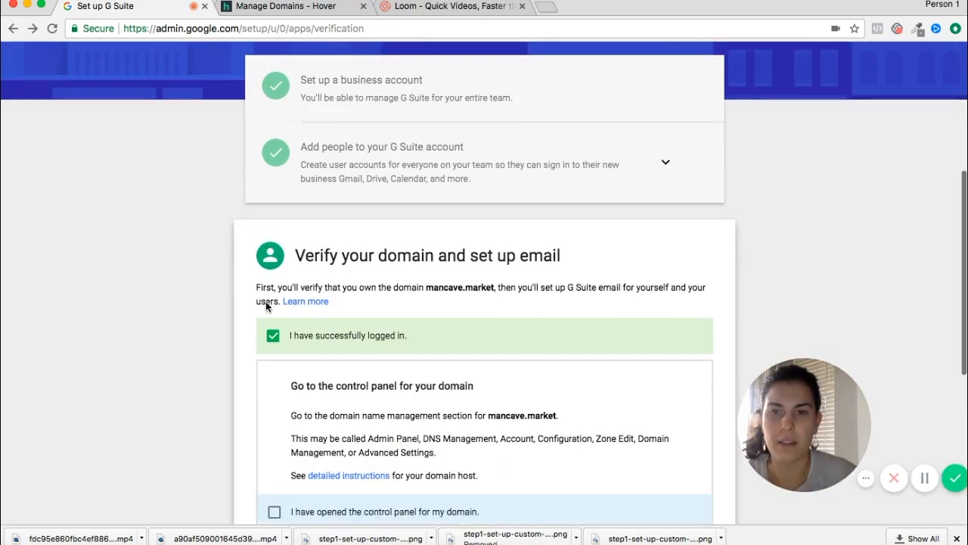
pyautogui.scroll(-5, 266, 301)
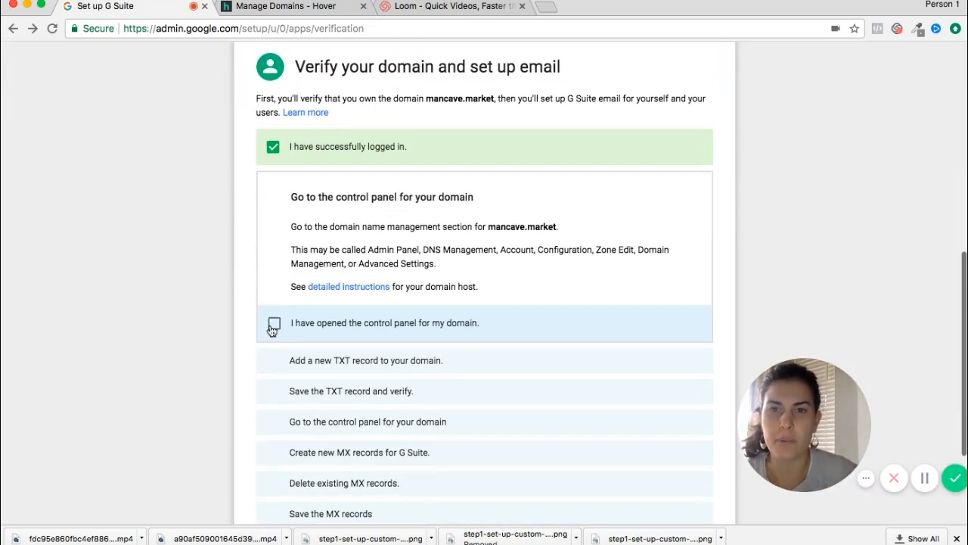
pyautogui.click(274, 323)
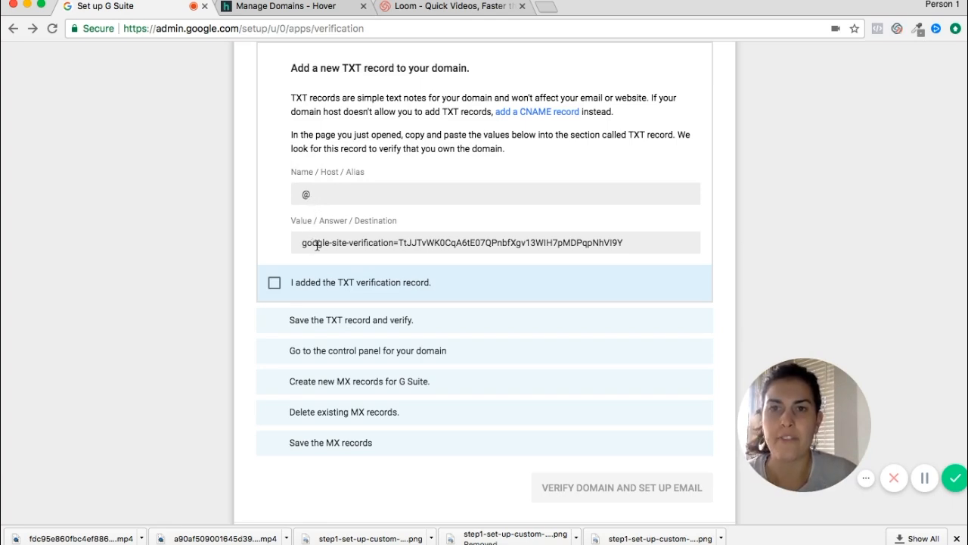
pyautogui.click(403, 240)
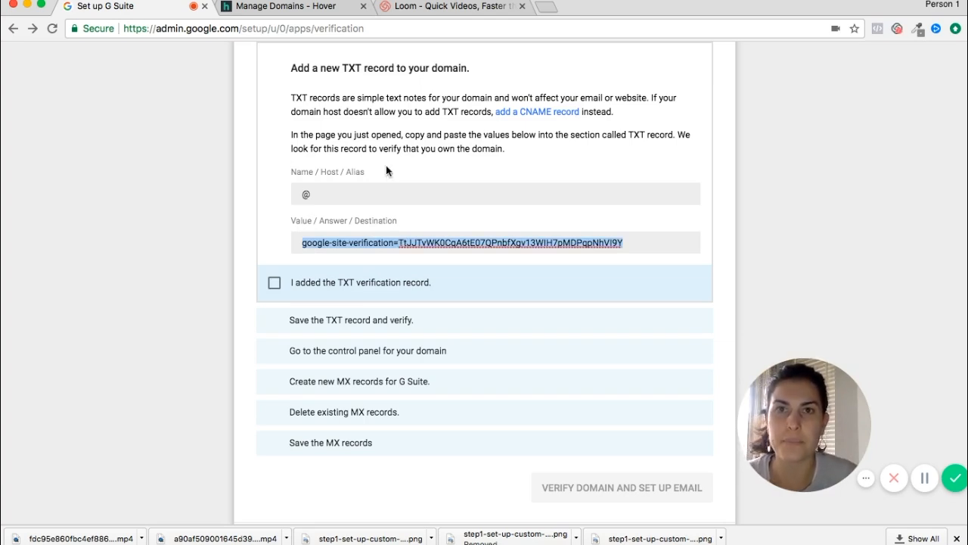
pyautogui.click(291, 6)
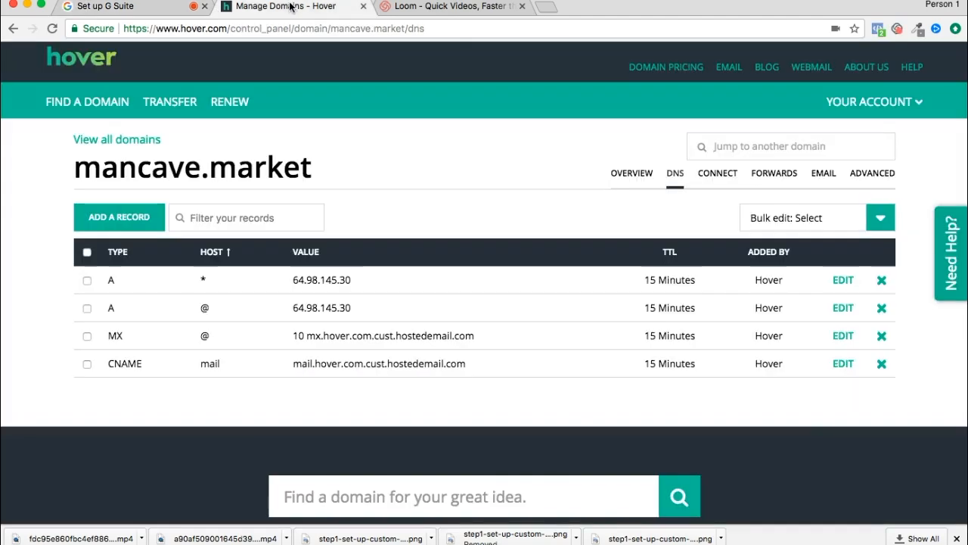
# Step: Add a TXT record at host @ holding the pasted google-site-verification value in Hover
pyautogui.click(126, 218)
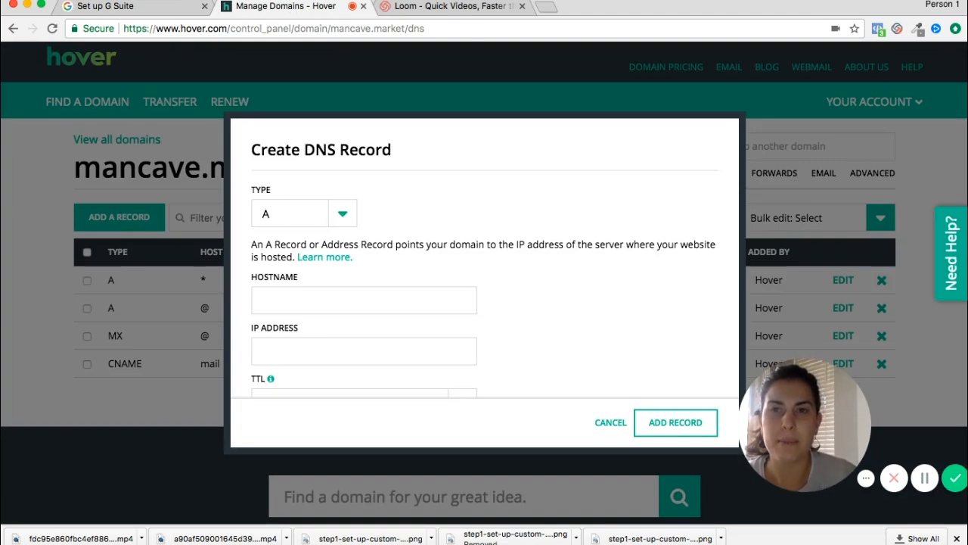
pyautogui.click(277, 298)
pyautogui.write('@')
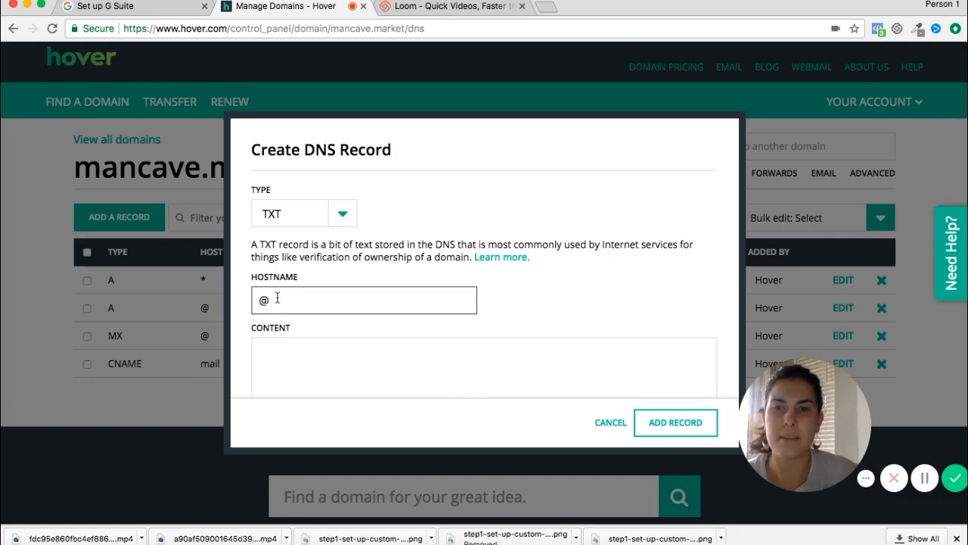
pyautogui.click(292, 343)
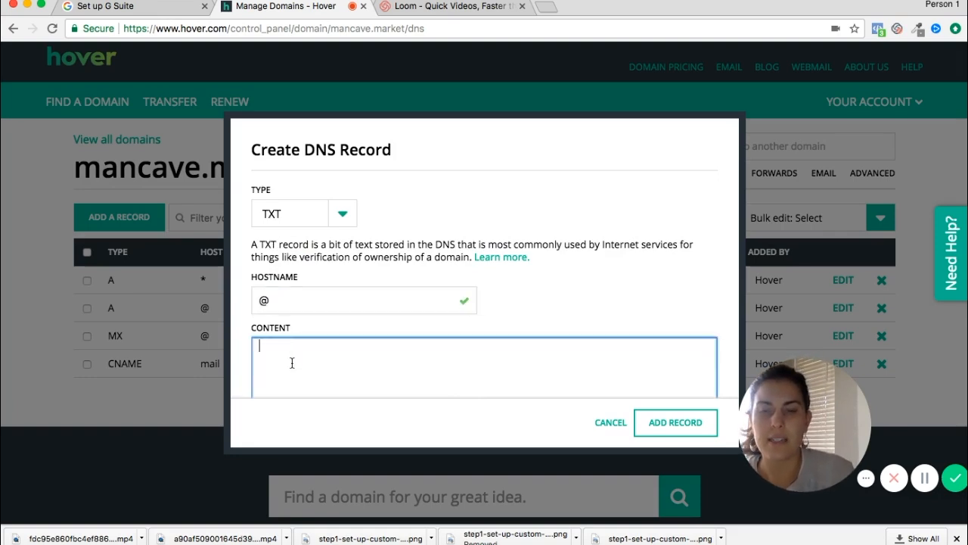
pyautogui.write('google-site-verification=TtJJTvWK0CqA6tE07QPnbfXgv13WIH7pMDPqpNhVI9Y')
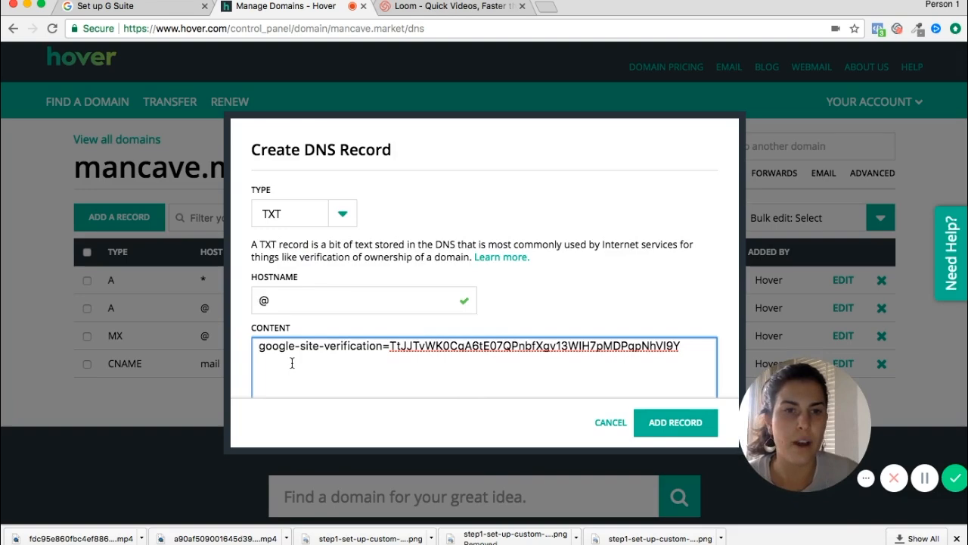
pyautogui.scroll(-3, 663, 372)
pyautogui.click(673, 424)
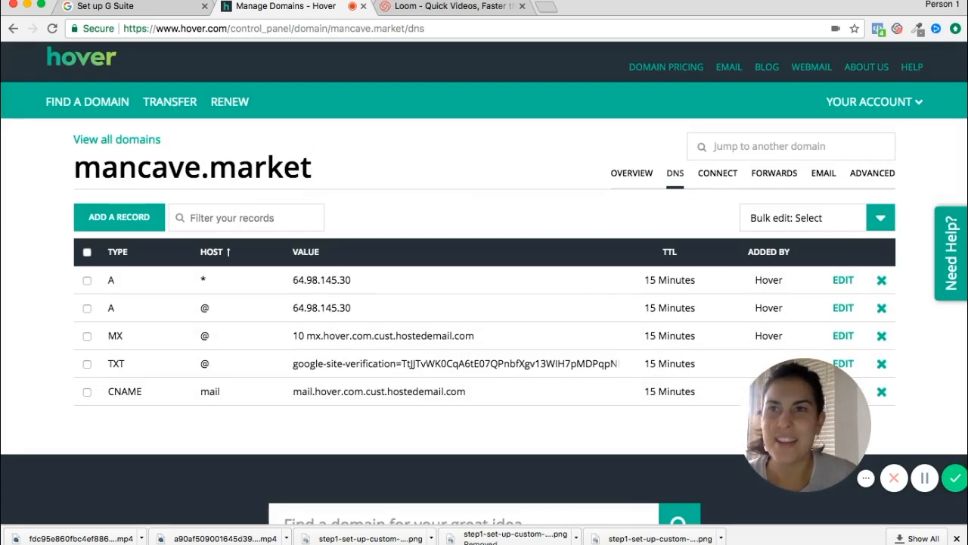
pyautogui.click(130, 6)
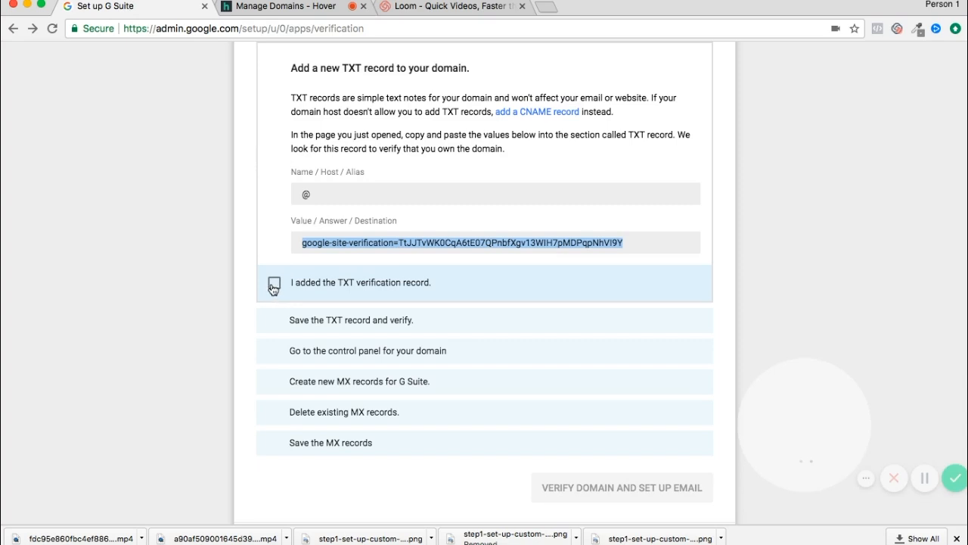
# Step: Tick 'I have opened the control panel for my domain' and select ASPMX.L.GOOGLE.COM to copy
pyautogui.click(273, 283)
pyautogui.click(274, 229)
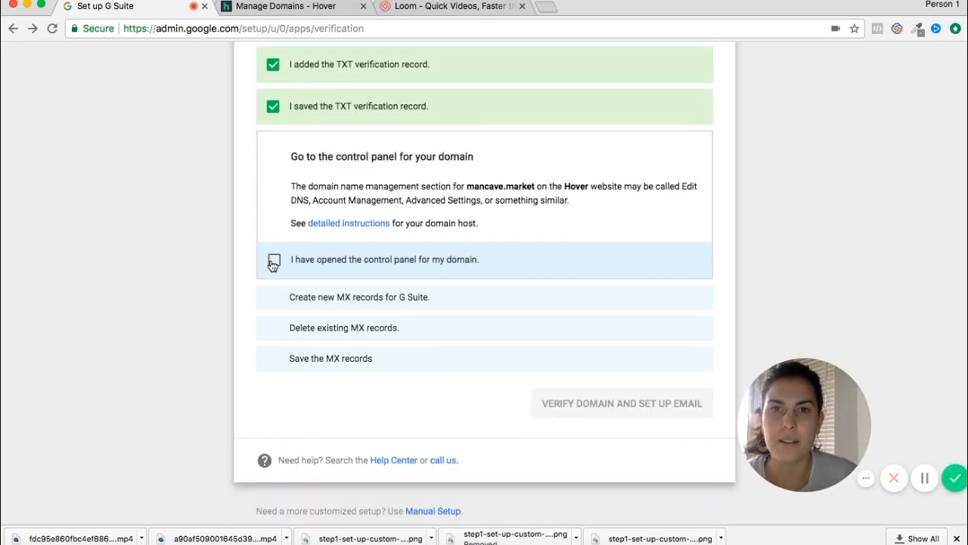
pyautogui.click(287, 11)
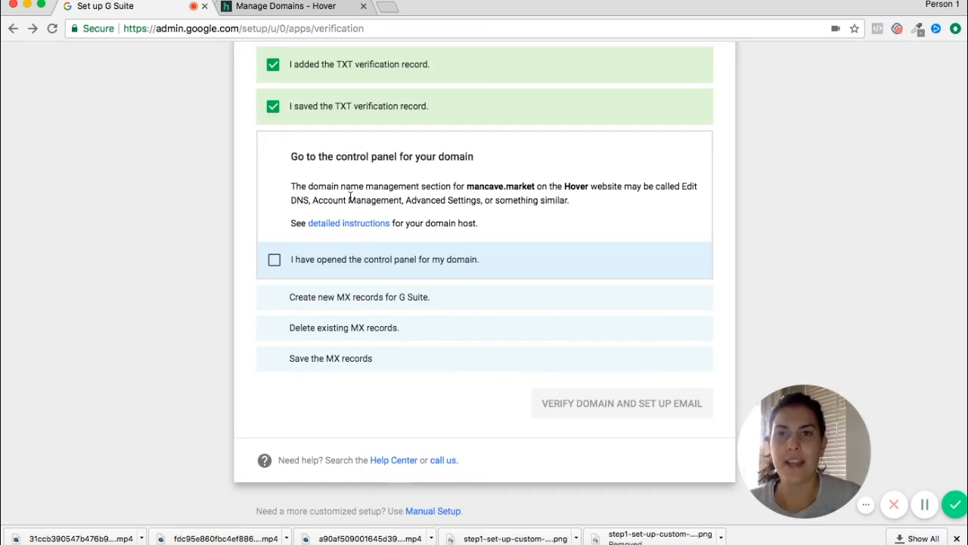
pyautogui.click(274, 261)
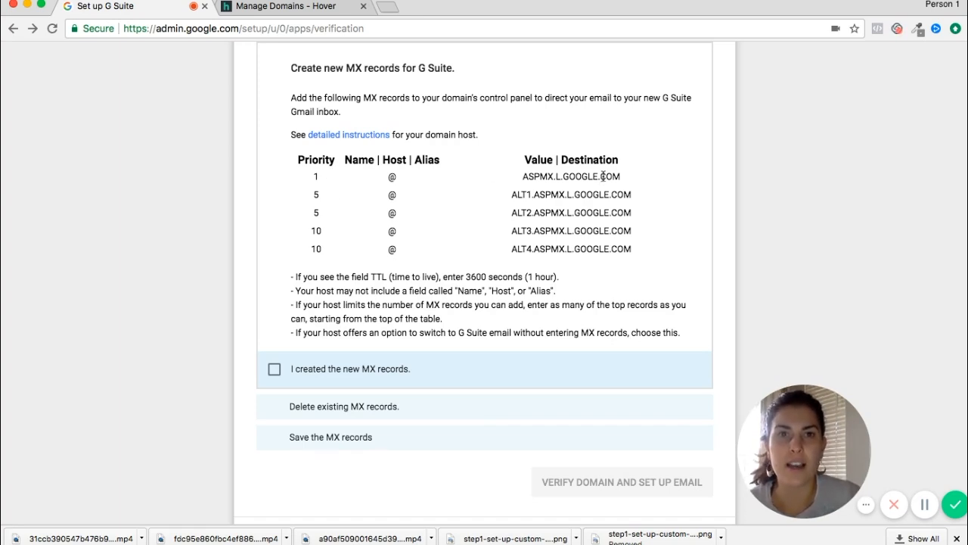
pyautogui.moveTo(621, 177); pyautogui.dragTo(529, 175)
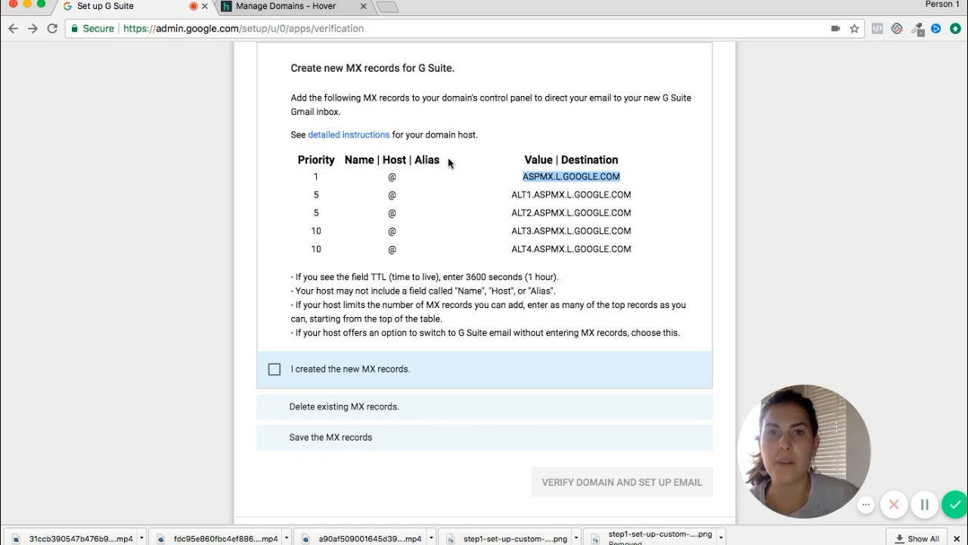
# Step: Create an MX record at @ with priority 1 pointing to ASPMX.L.GOOGLE.COM
pyautogui.click(320, 8)
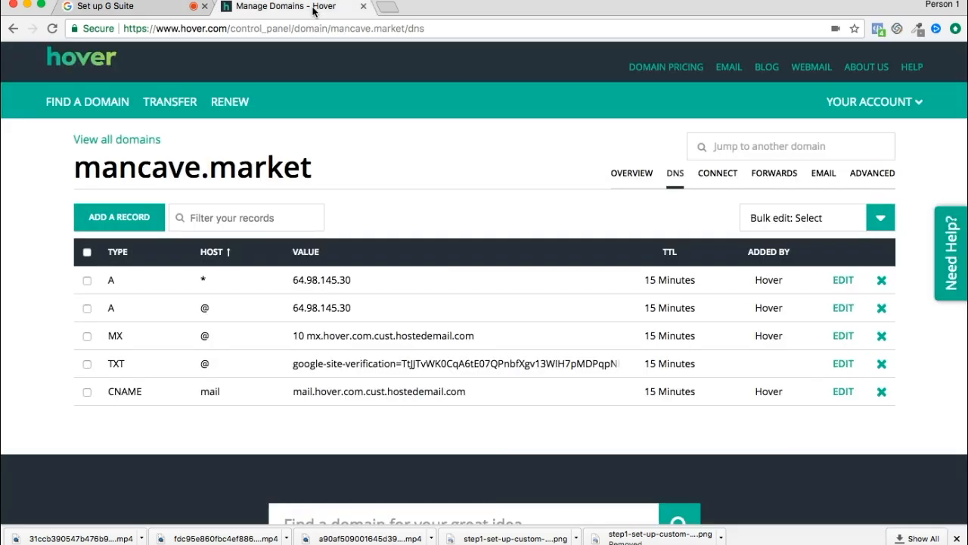
pyautogui.click(132, 218)
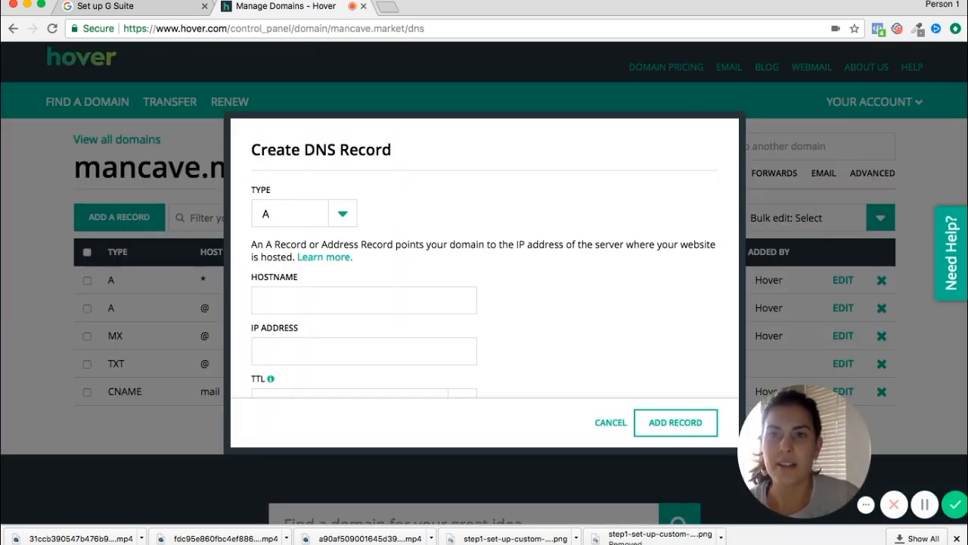
pyautogui.click(327, 258)
pyautogui.click(278, 300)
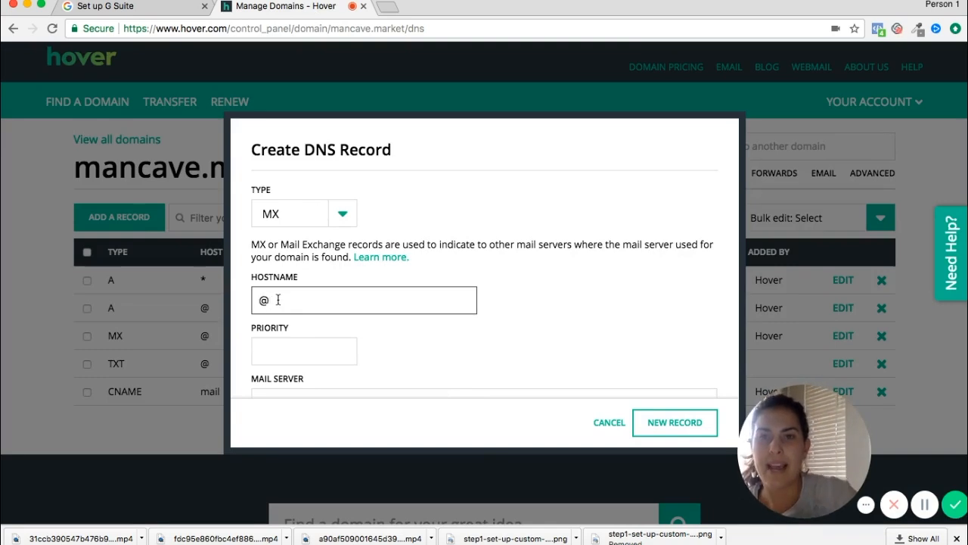
pyautogui.click(283, 348)
pyautogui.scroll(-2, 283, 343)
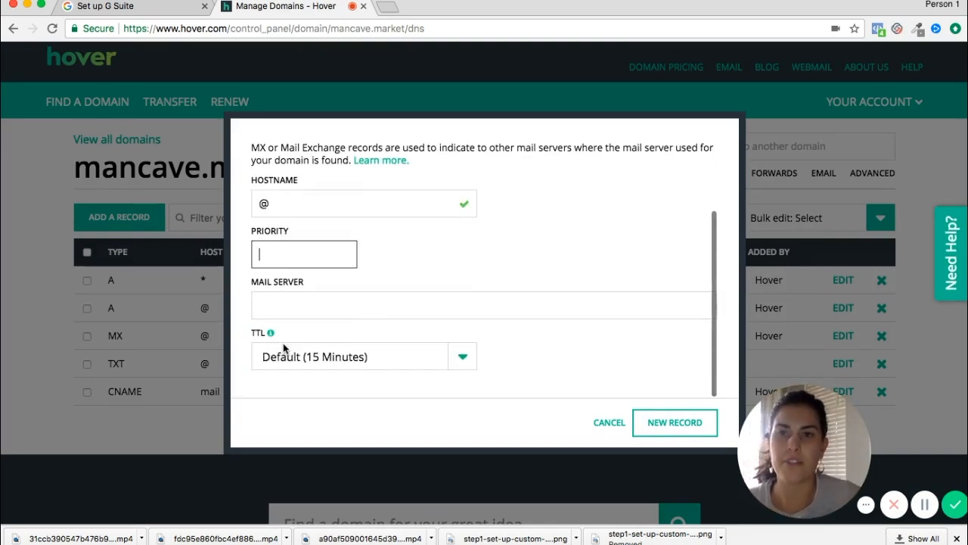
pyautogui.write('1')
pyautogui.click(286, 307)
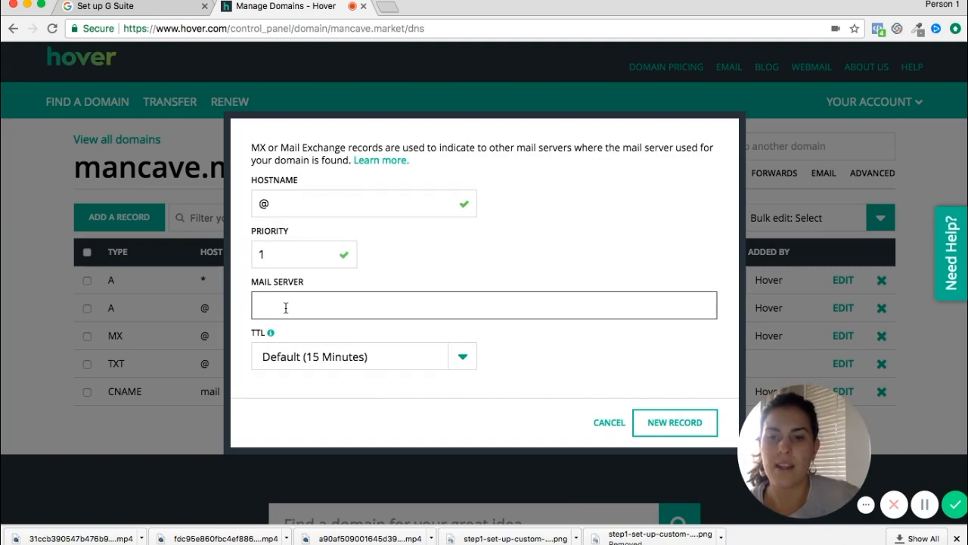
pyautogui.write('ASPMX.L.GOOGLE.COM')
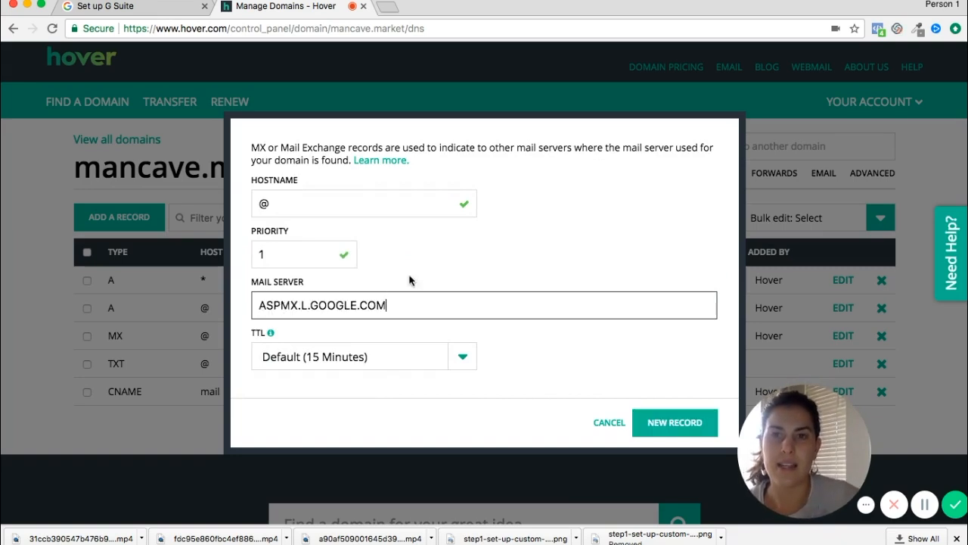
pyautogui.click(438, 271)
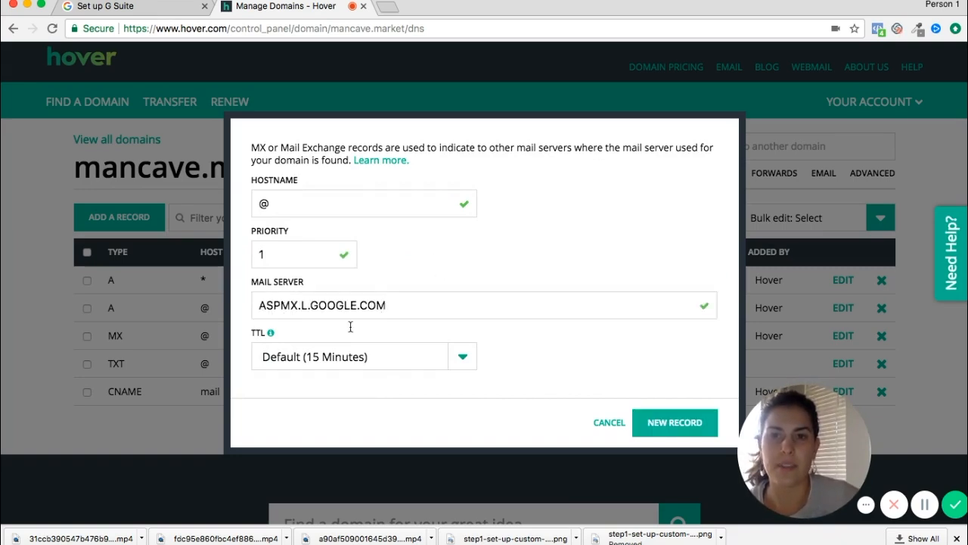
pyautogui.click(675, 422)
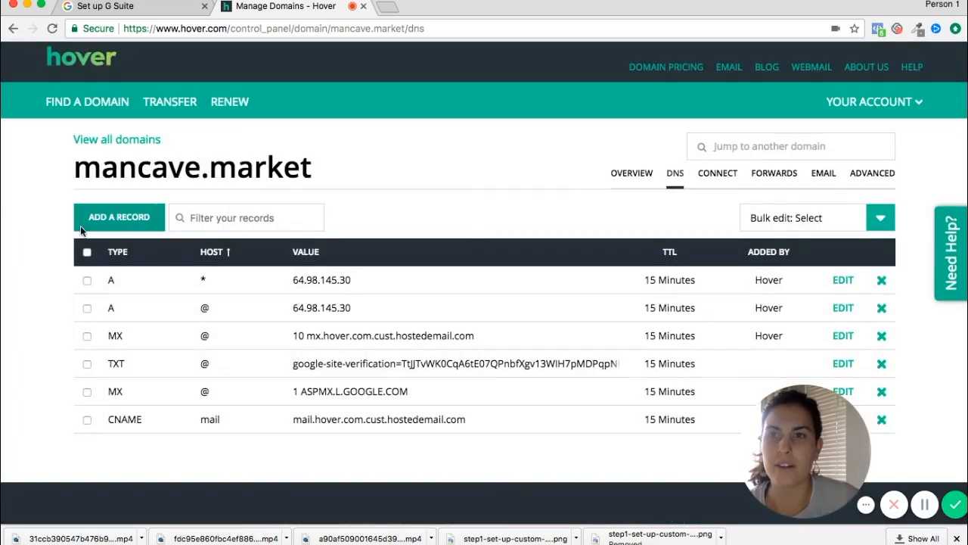
pyautogui.click(112, 9)
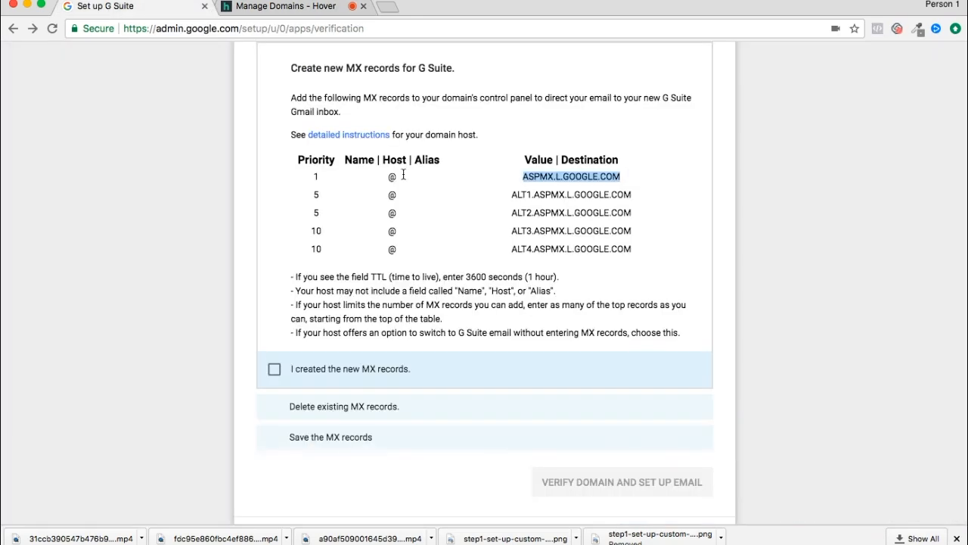
# Step: Copy ALT1.ASPMX.L.GOOGLE.COM and save it as a priority-5 MX record at @
pyautogui.moveTo(631, 195); pyautogui.dragTo(513, 196)
pyautogui.hotkey('ctrl', 'c')
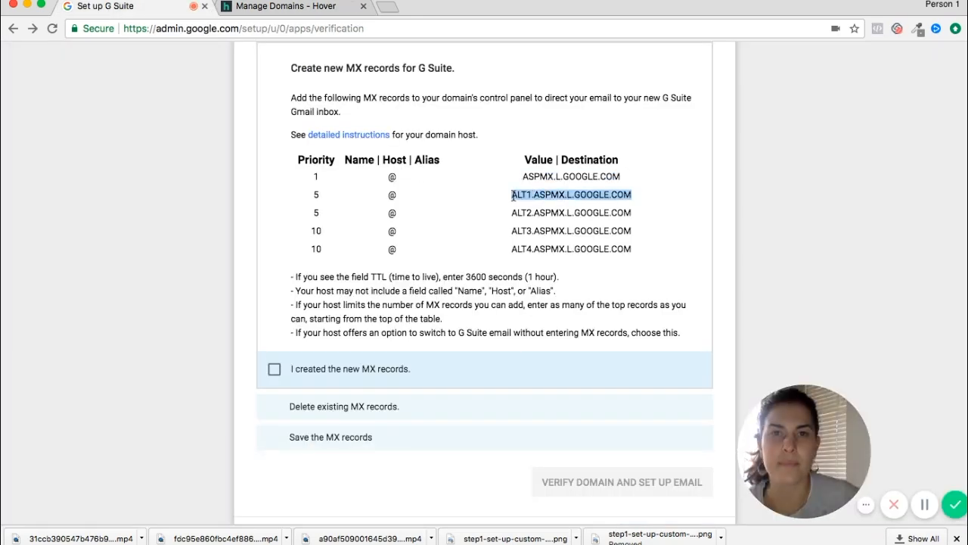
pyautogui.click(268, 6)
pyautogui.click(139, 216)
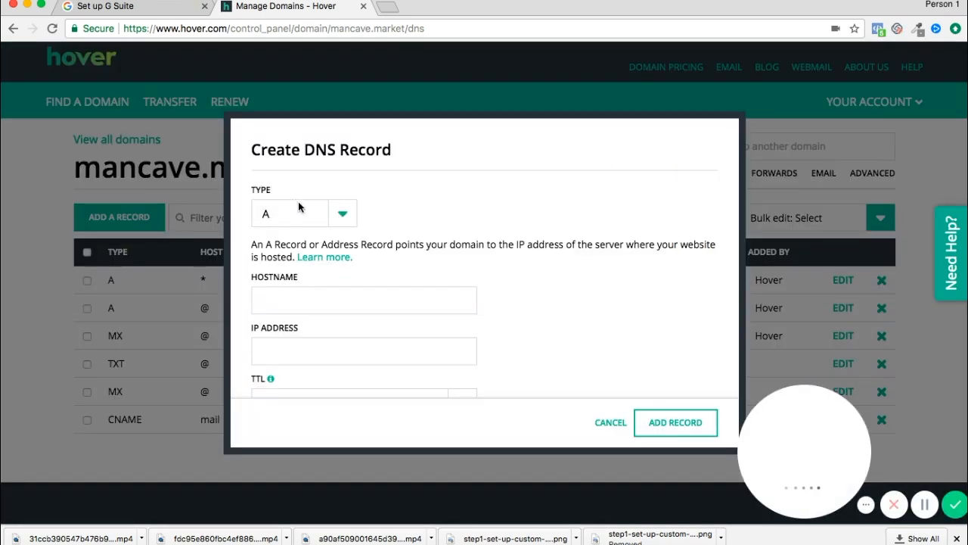
pyautogui.press('m')
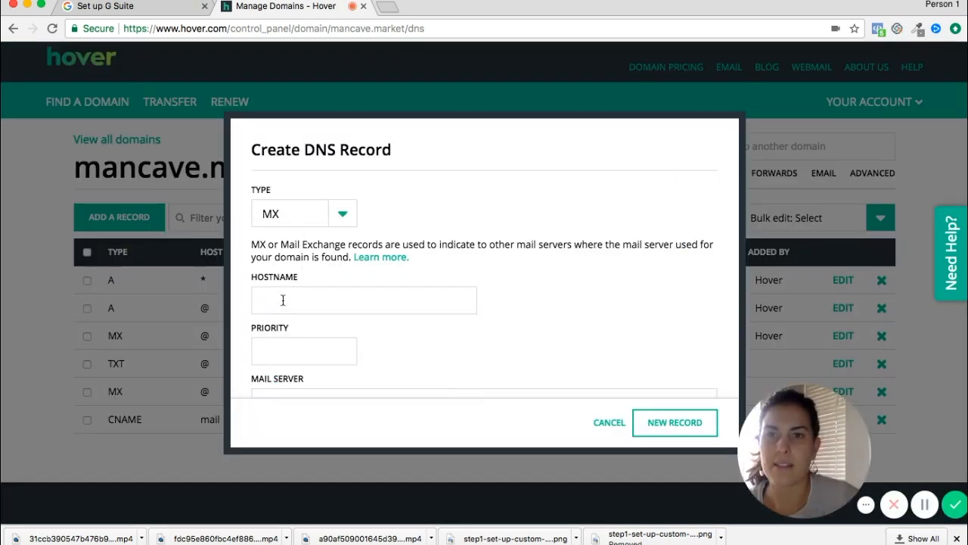
pyautogui.click(283, 299)
pyautogui.write('@')
pyautogui.click(294, 350)
pyautogui.write('5')
pyautogui.scroll(-1, 314, 388)
pyautogui.scroll(-2, 314, 388)
pyautogui.click(309, 327)
pyautogui.hotkey('ctrl', 'v')
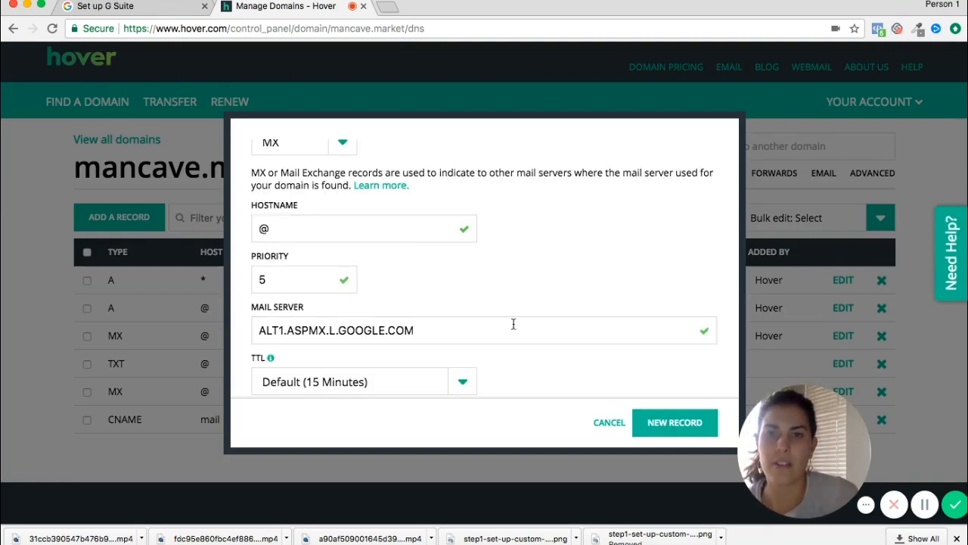
pyautogui.click(676, 418)
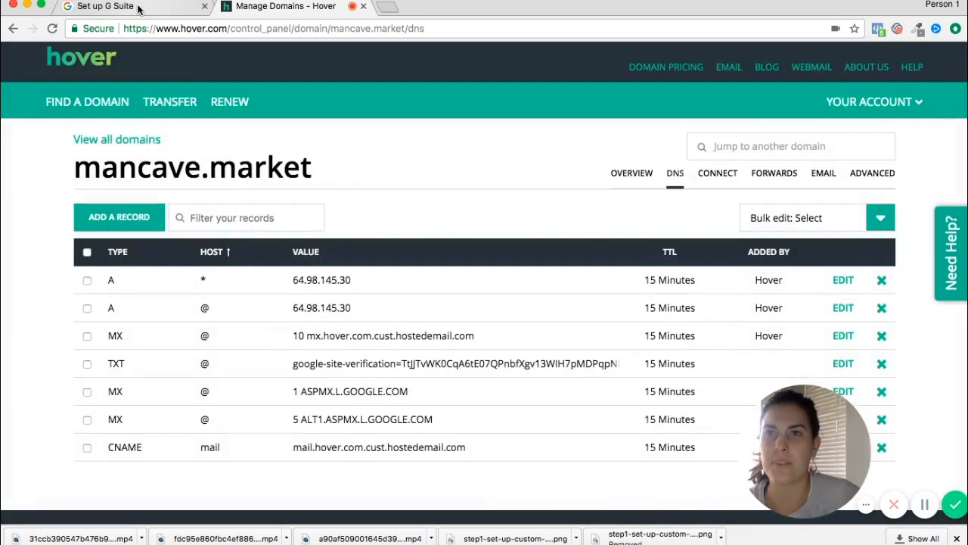
# Step: Copy ALT2.ASPMX.L.GOOGLE.COM and add it as a priority-5 MX record at @
pyautogui.click(113, 6)
pyautogui.moveTo(632, 213); pyautogui.dragTo(511, 211)
pyautogui.hotkey('ctrl', 'c')
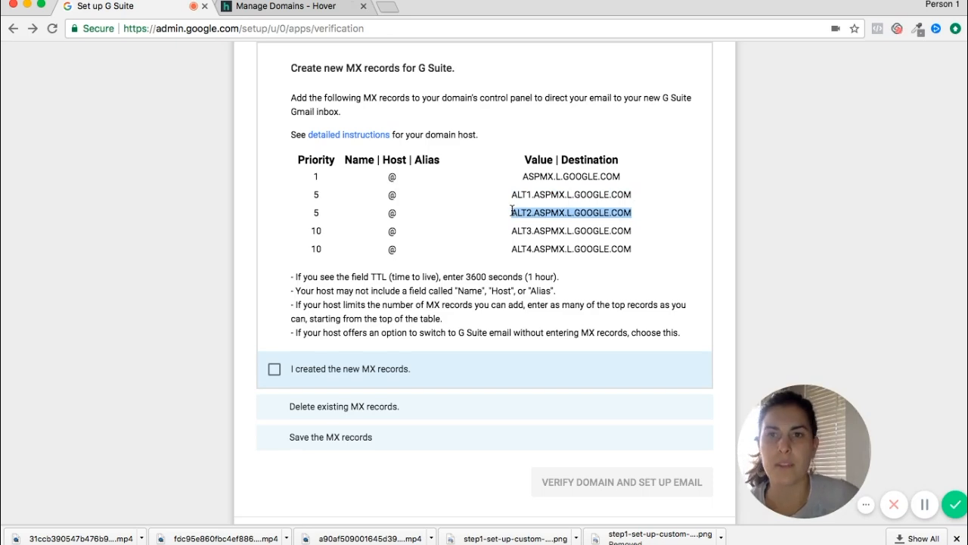
pyautogui.click(286, 7)
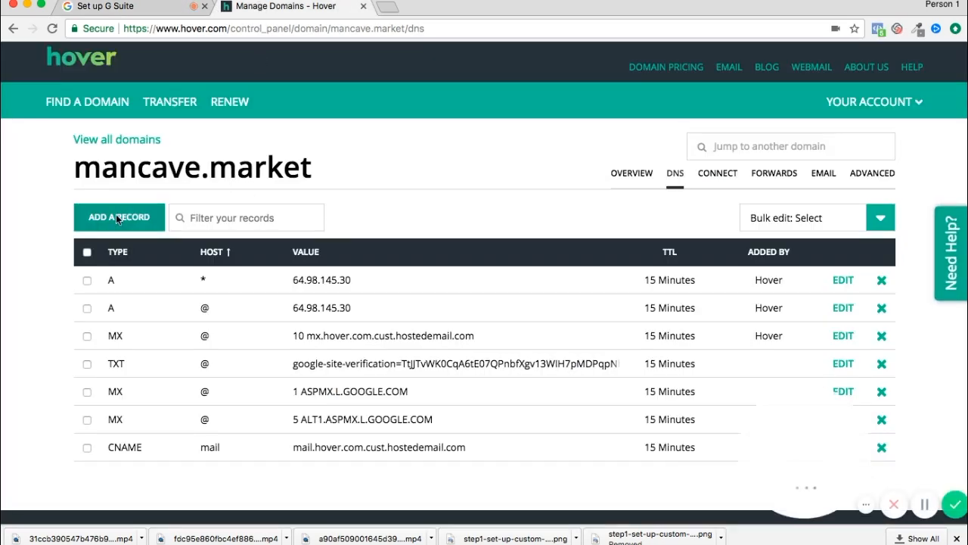
pyautogui.click(116, 216)
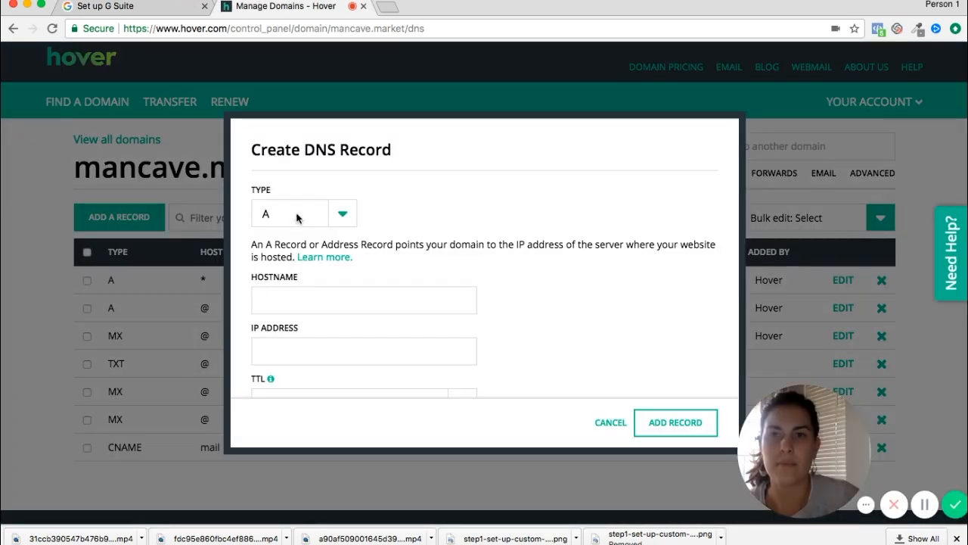
pyautogui.click(304, 215)
pyautogui.click(288, 299)
pyautogui.write('@')
pyautogui.click(294, 346)
pyautogui.write('ASPMX.L.GOOGLE.COM')
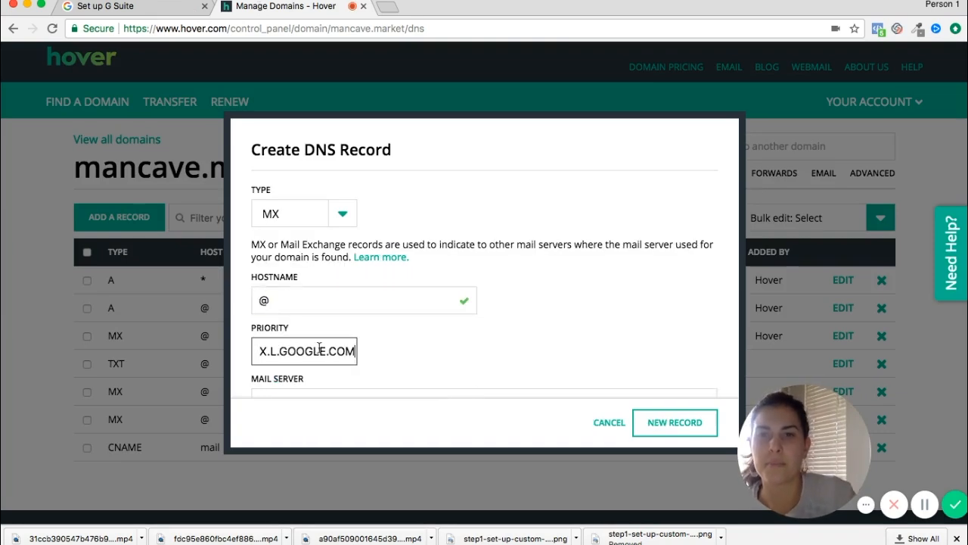
pyautogui.scroll(-2, 454, 310)
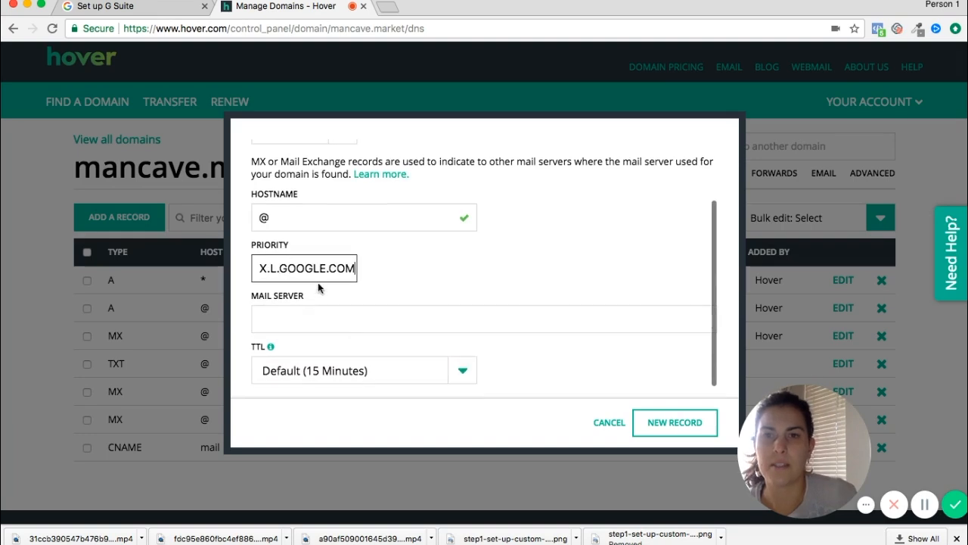
pyautogui.tripleClick(312, 270)
pyautogui.write('5')
pyautogui.click(323, 309)
pyautogui.hotkey('ctrl', 'v')
pyautogui.click(676, 415)
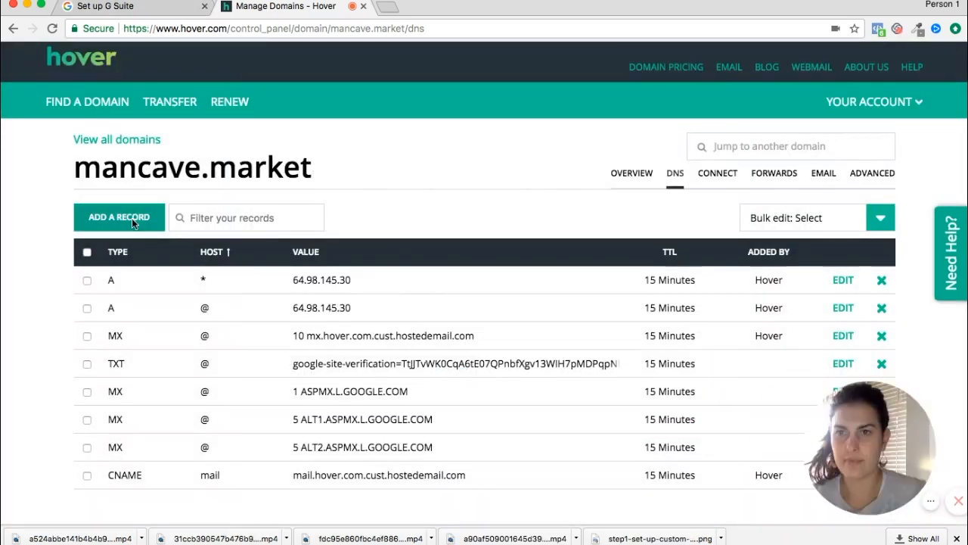
# Step: Add a priority-10 MX record at @ pointing to ALT3.ASPMX.L.GOOGLE.COM
pyautogui.click(132, 218)
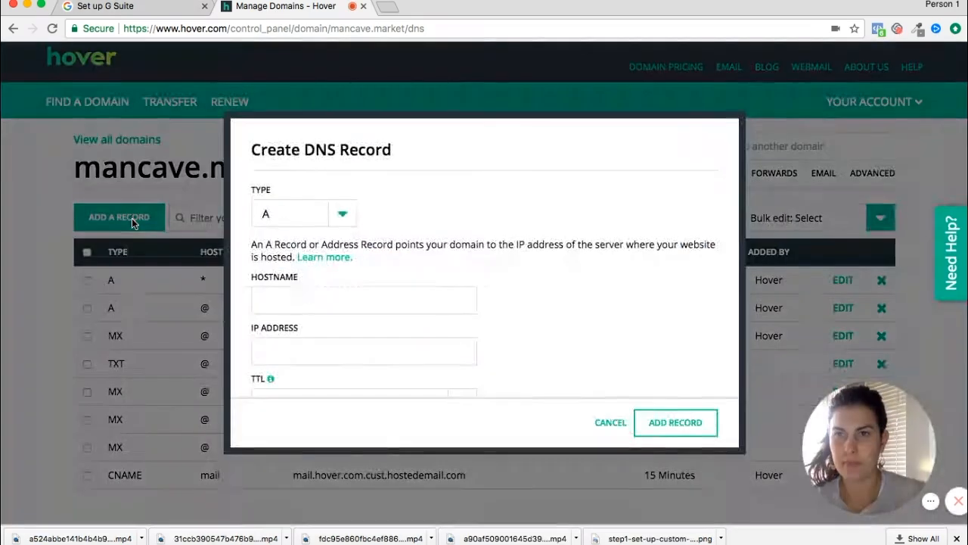
pyautogui.click(296, 214)
pyautogui.click(290, 292)
pyautogui.click(289, 297)
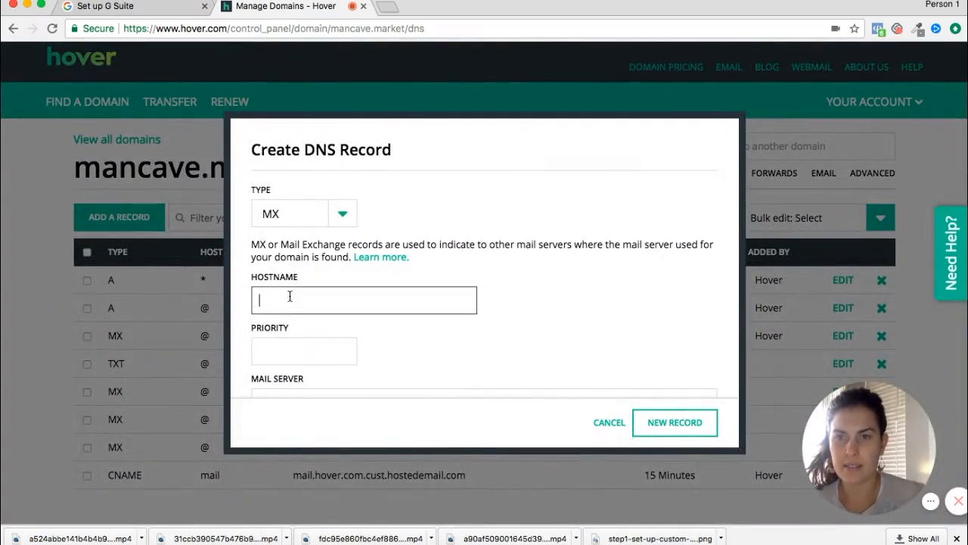
pyautogui.write('@')
pyautogui.click(291, 350)
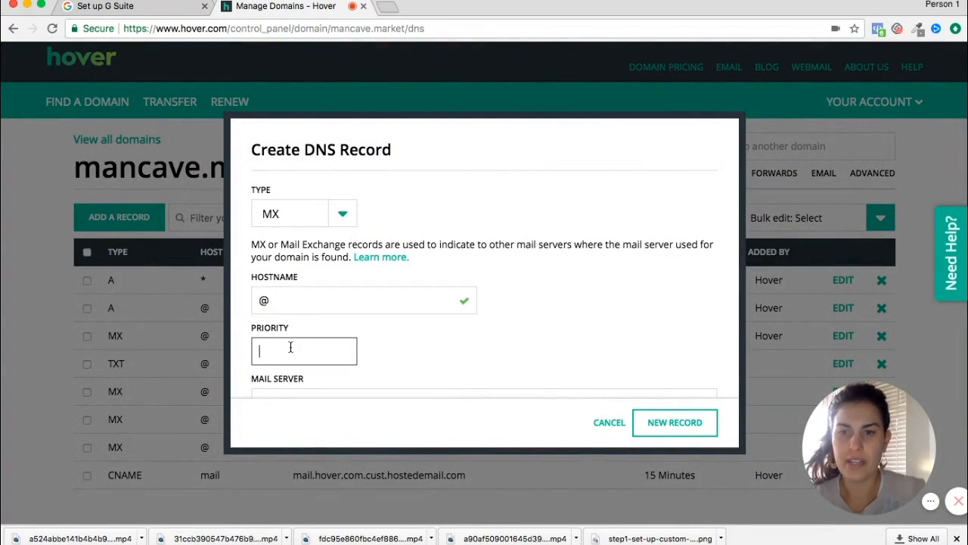
pyautogui.write('10')
pyautogui.scroll(-3, 391, 357)
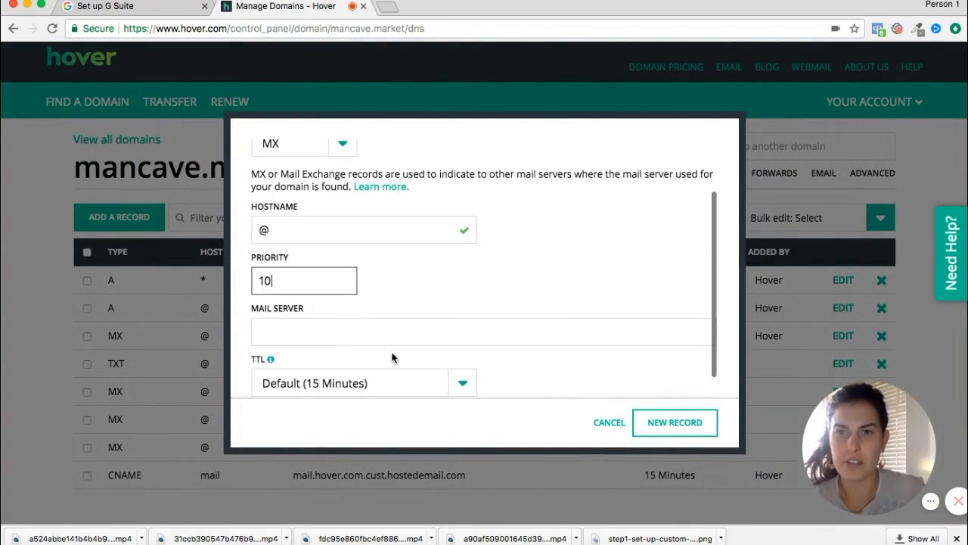
pyautogui.click(318, 334)
pyautogui.write('ALT3.ASPMX.L.GOOGLE.COM')
pyautogui.click(670, 424)
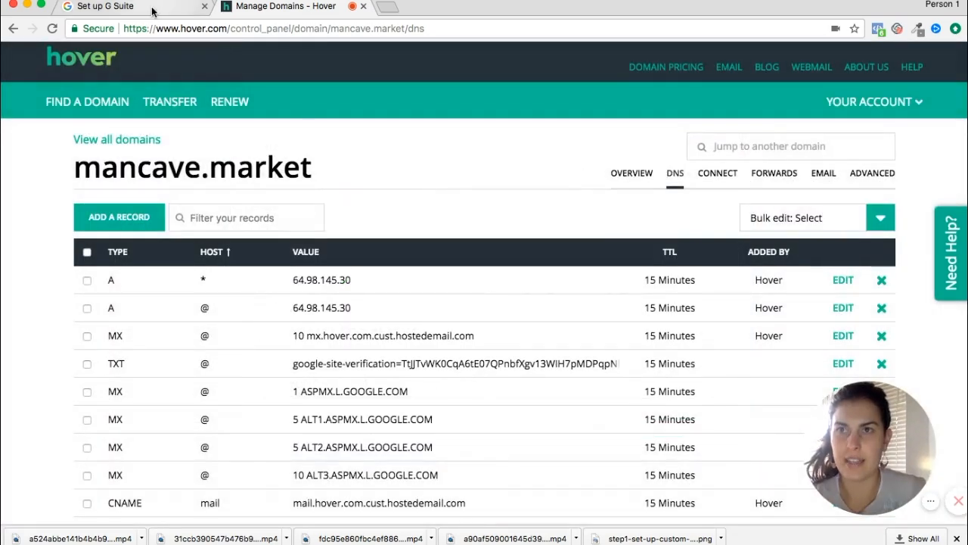
# Step: Copy ALT4.ASPMX.L.GOOGLE.COM and add it as a priority-10 MX record at @
pyautogui.click(152, 10)
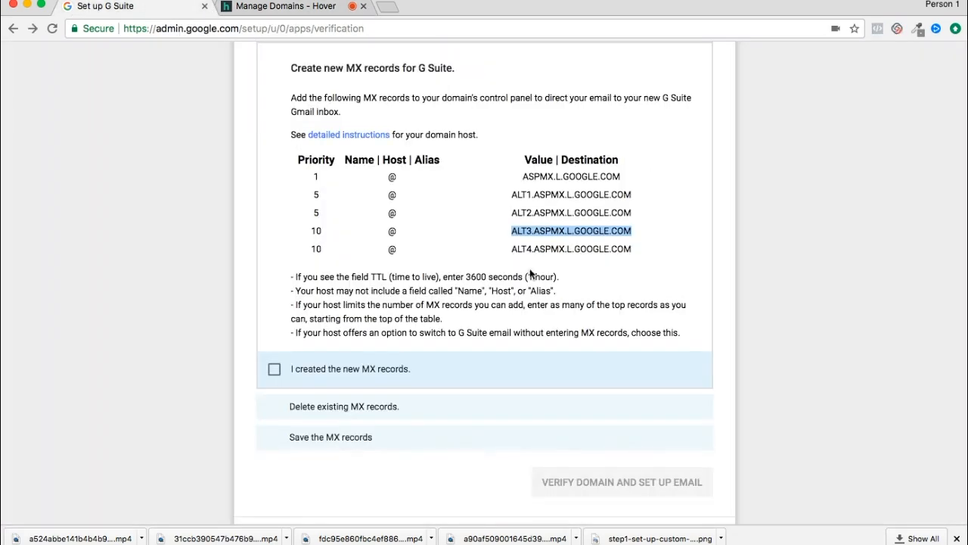
pyautogui.tripleClick(570, 250)
pyautogui.press('super+c')
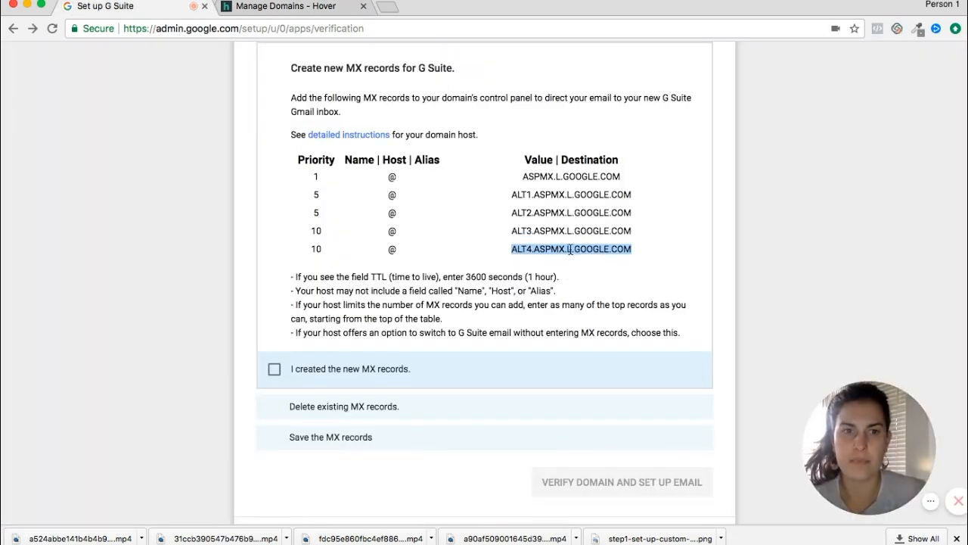
pyautogui.click(288, 10)
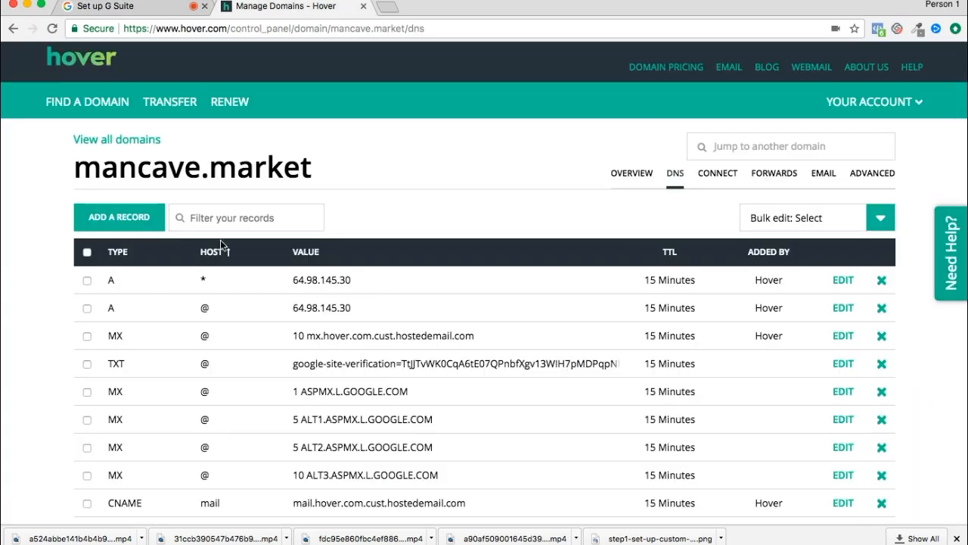
pyautogui.scroll(-2, 137, 200)
pyautogui.click(135, 126)
pyautogui.click(340, 212)
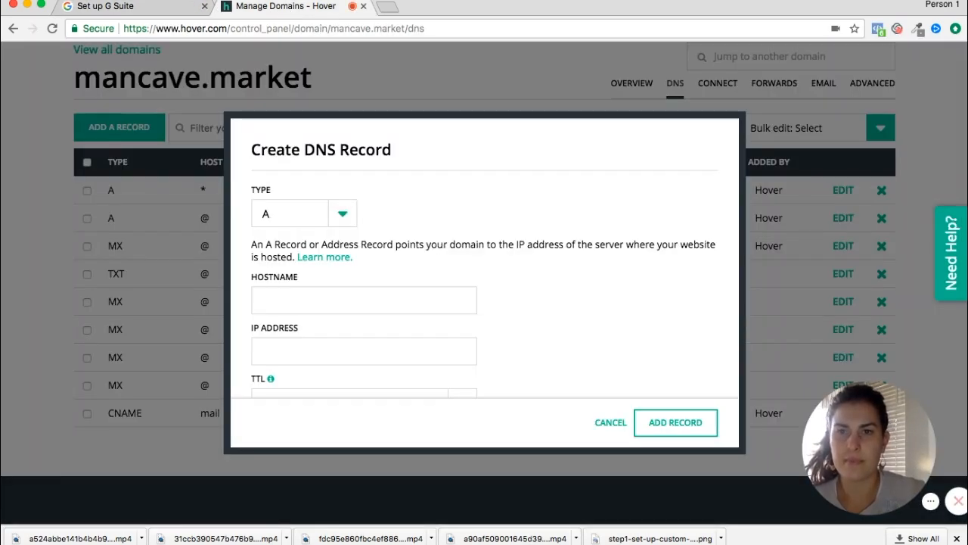
pyautogui.click(295, 264)
pyautogui.click(289, 298)
pyautogui.write('@')
pyautogui.click(303, 361)
pyautogui.write('10')
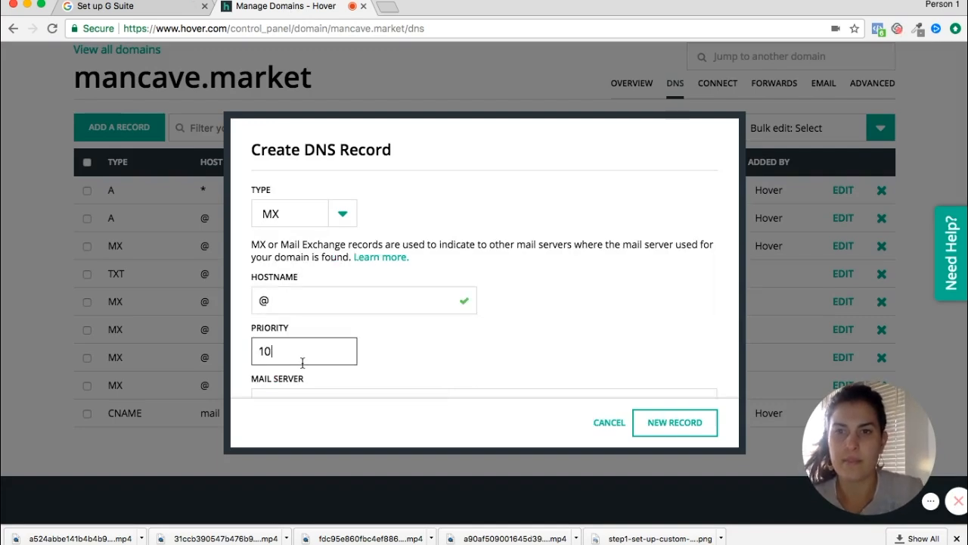
pyautogui.scroll(-1, 299, 362)
pyautogui.click(388, 360)
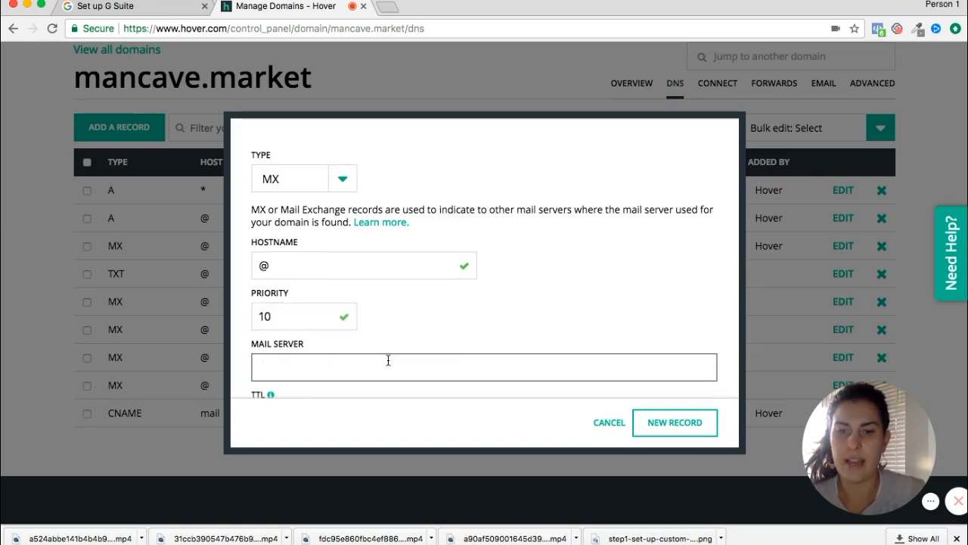
pyautogui.press('super+v')
pyautogui.click(677, 417)
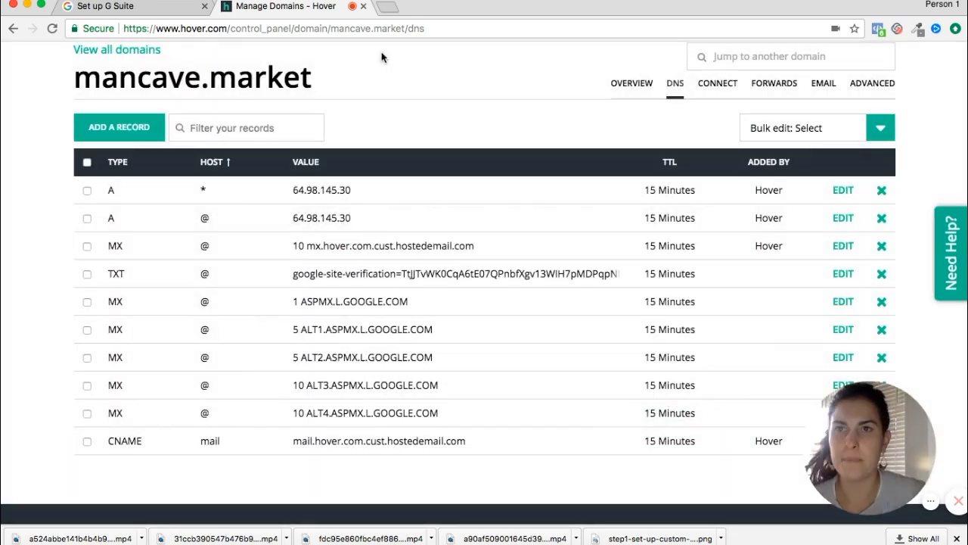
pyautogui.click(143, 11)
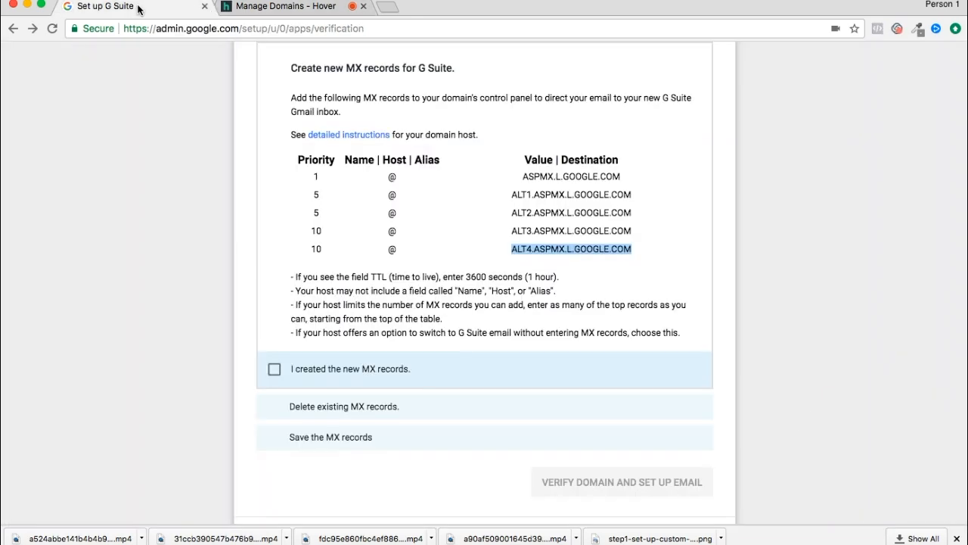
# Step: Tick 'I created the new MX records' in G Suite, then return to Hover's DNS records
pyautogui.click(274, 368)
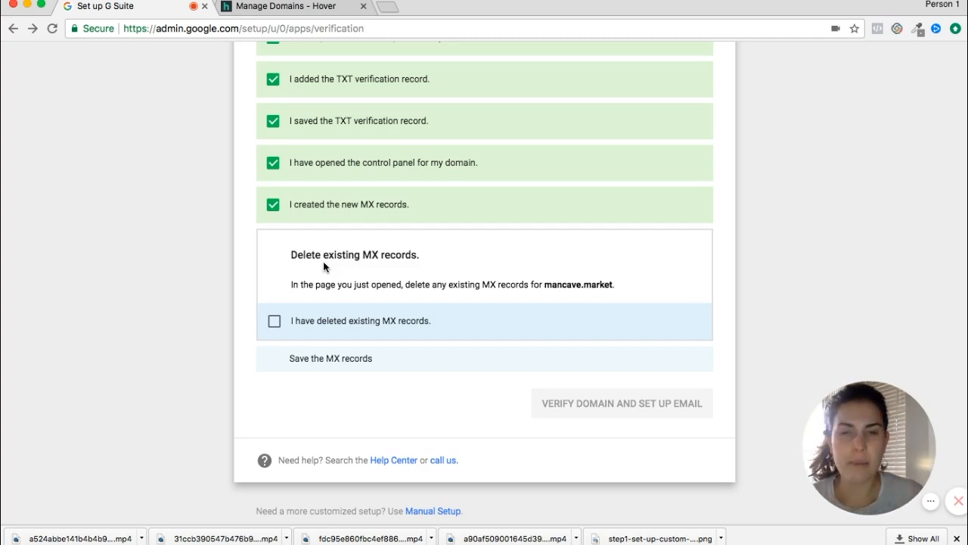
pyautogui.click(302, 6)
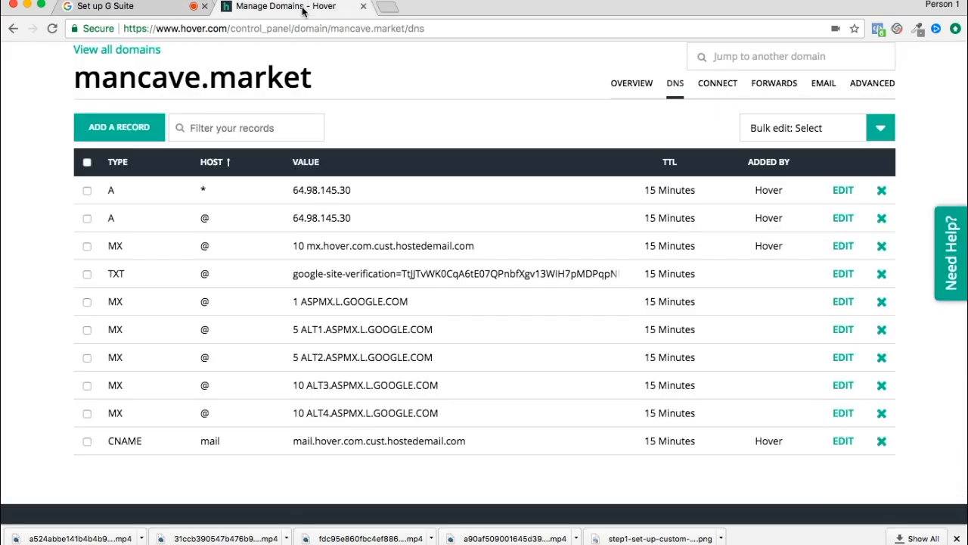
# Step: Delete the old priority-10 mx.hover.com.cust.hostedemail.com MX record from Hover
pyautogui.scroll(-1, 248, 462)
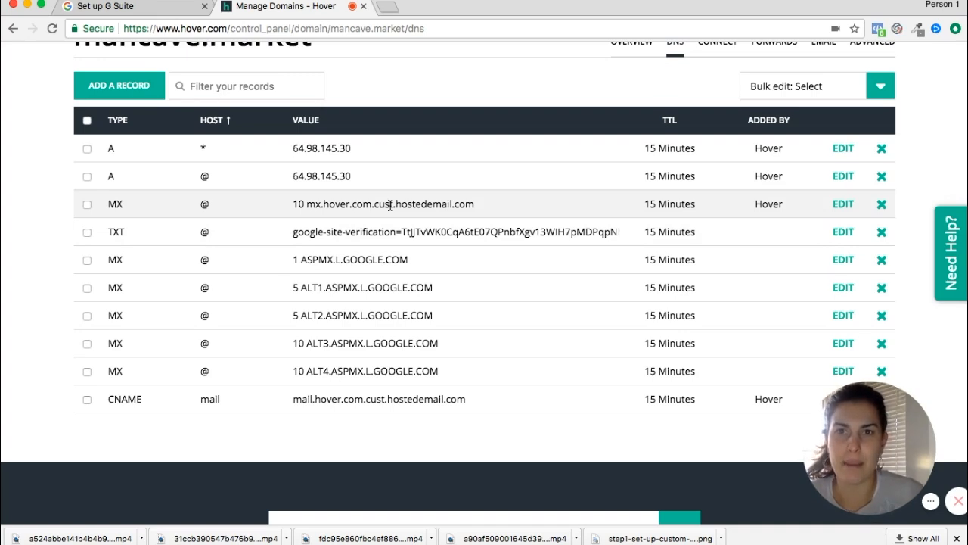
pyautogui.click(882, 207)
pyautogui.click(696, 205)
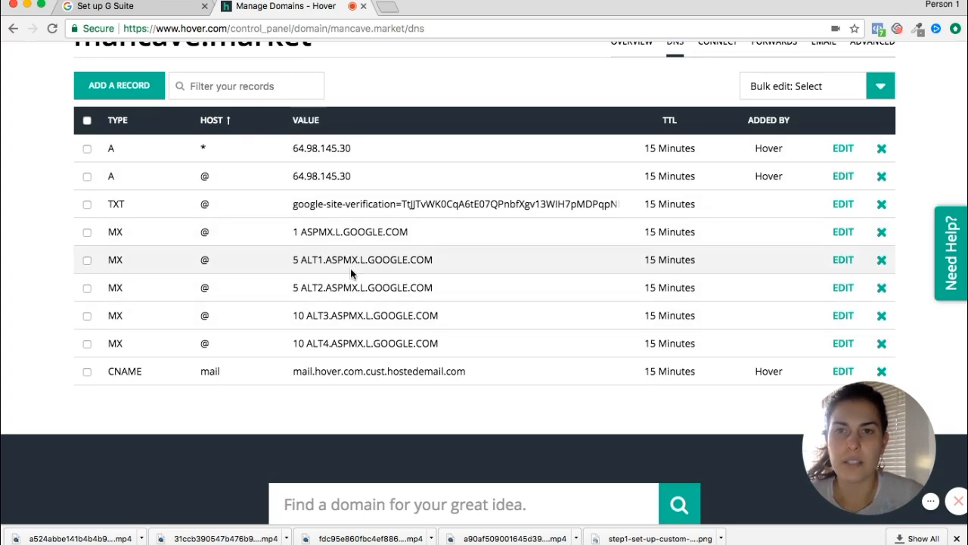
pyautogui.click(140, 7)
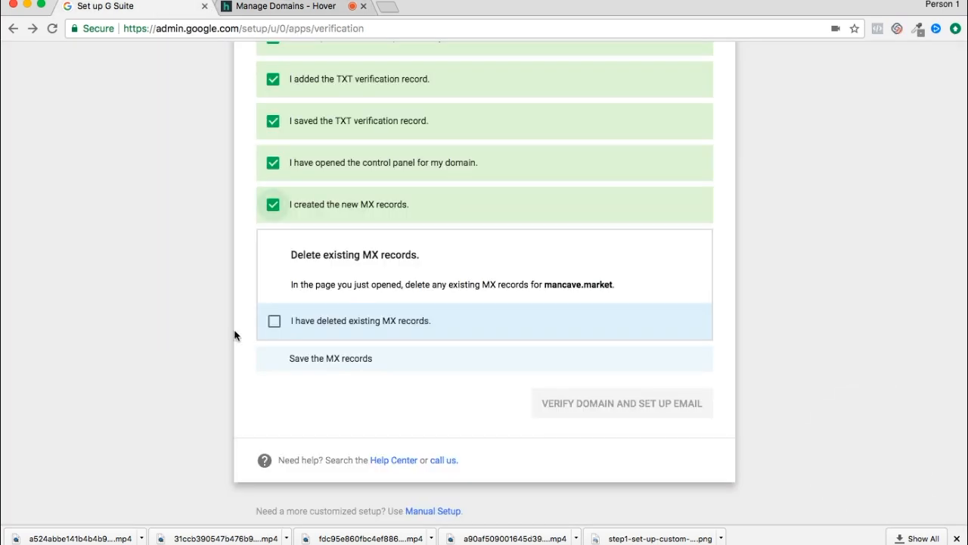
# Step: Tick the deleted and saved MX record checkboxes, then run Verify Domain and Set Up Email
pyautogui.click(274, 322)
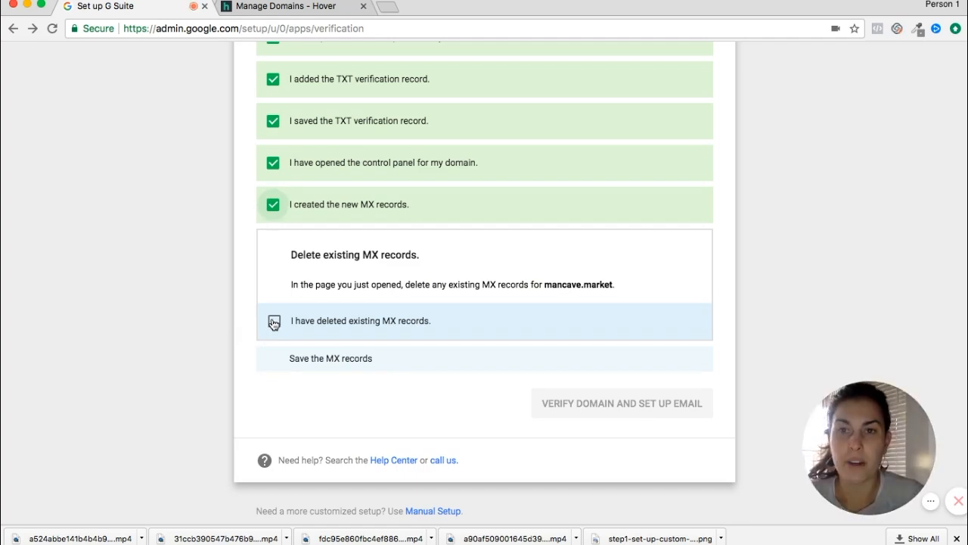
pyautogui.click(273, 351)
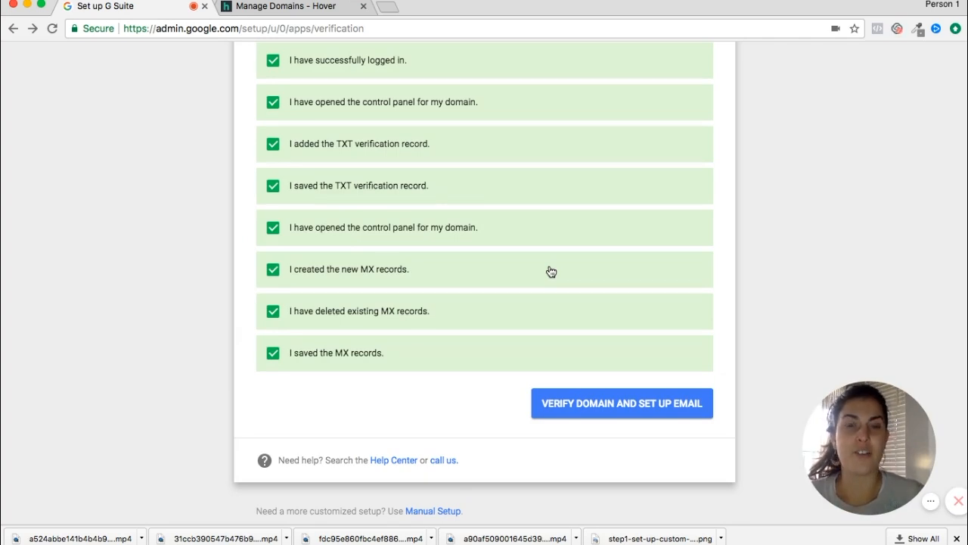
pyautogui.click(619, 411)
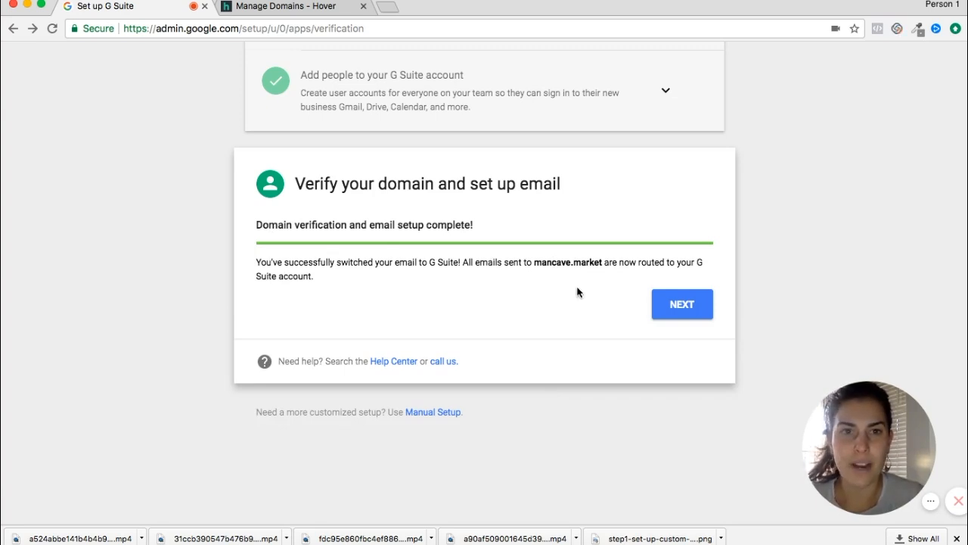
# Step: Continue to the plan list and choose G Suite Basic at $5 per user per month
pyautogui.click(679, 304)
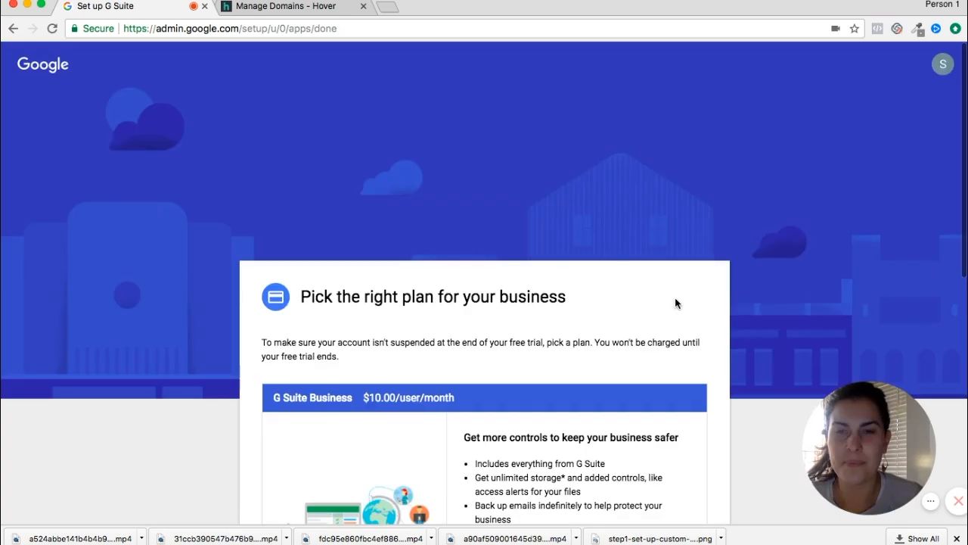
pyautogui.scroll(-5, 675, 300)
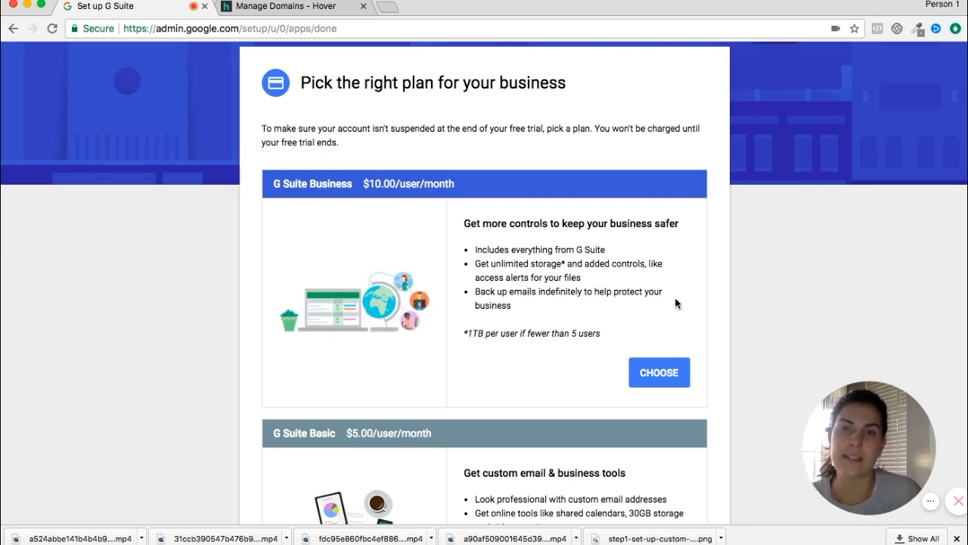
pyautogui.scroll(-3, 518, 325)
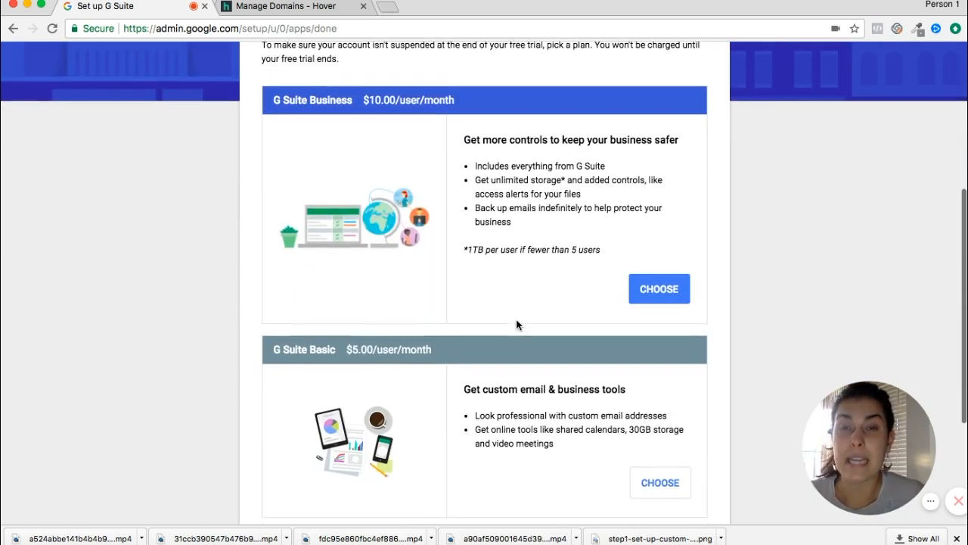
pyautogui.scroll(-5, 429, 145)
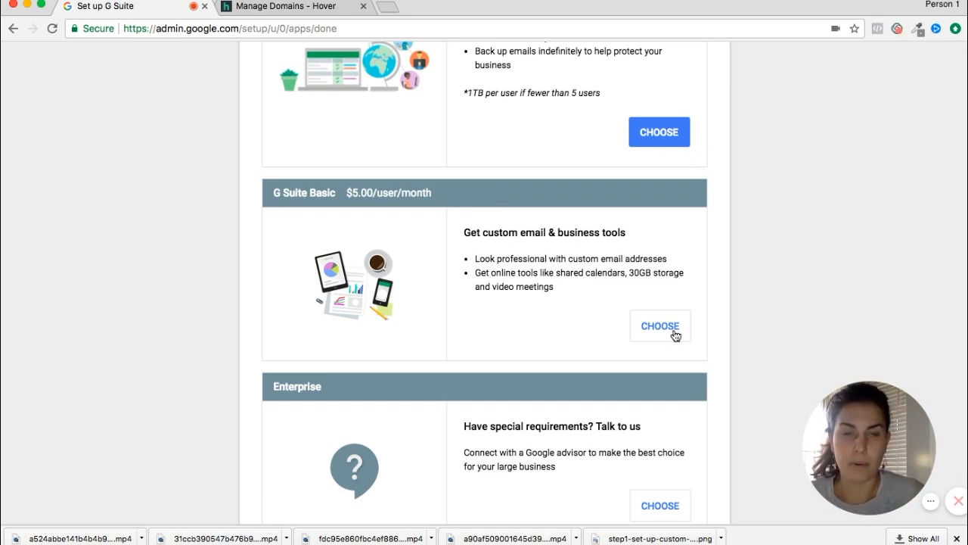
pyautogui.click(666, 331)
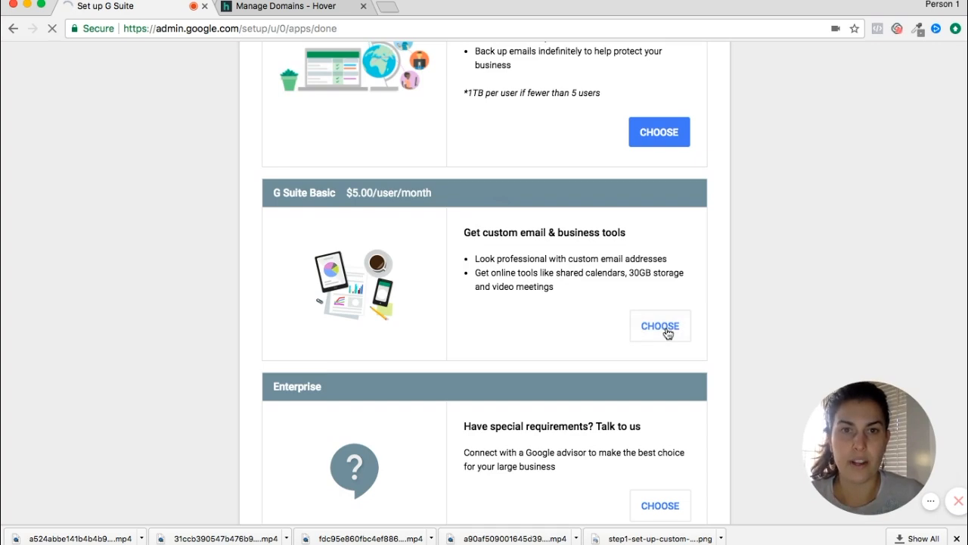